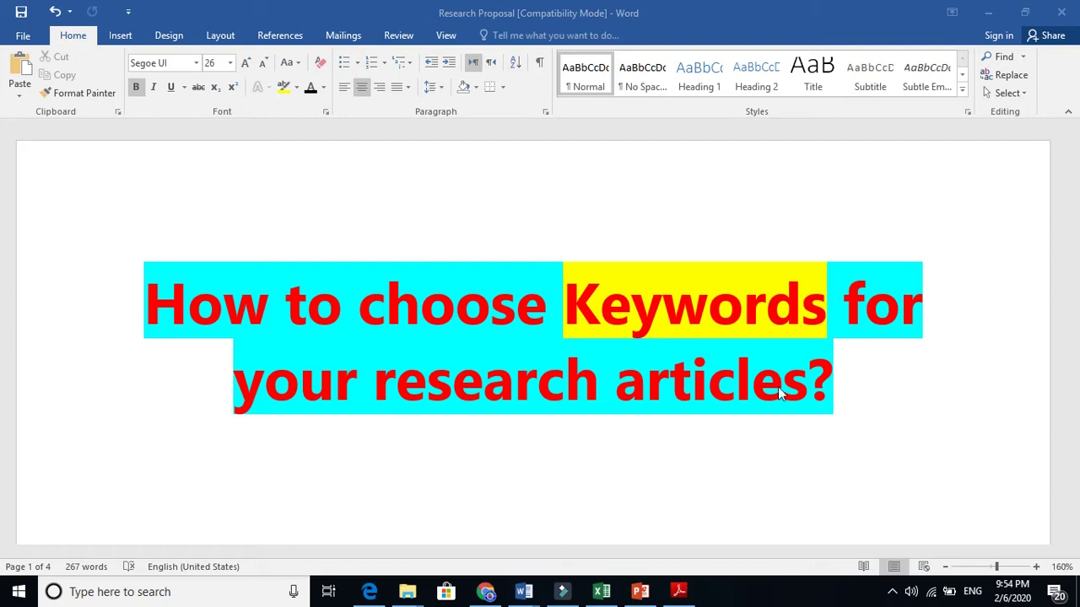
In the PCCP manuscript window, highlight the word KEYWORDS in yellow
mouse_move(523, 592)
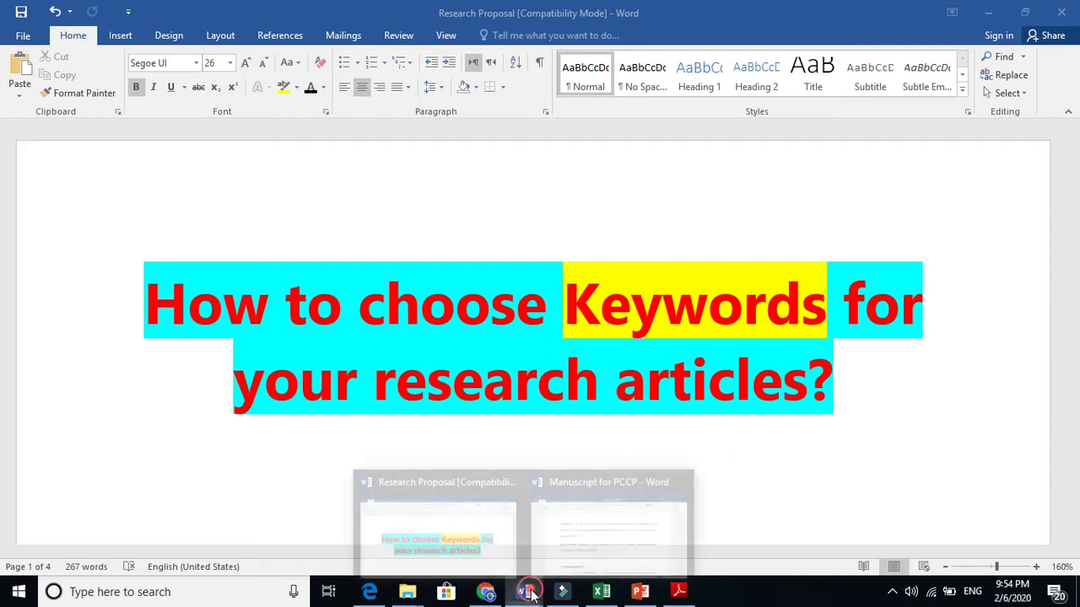
left_click(606, 528)
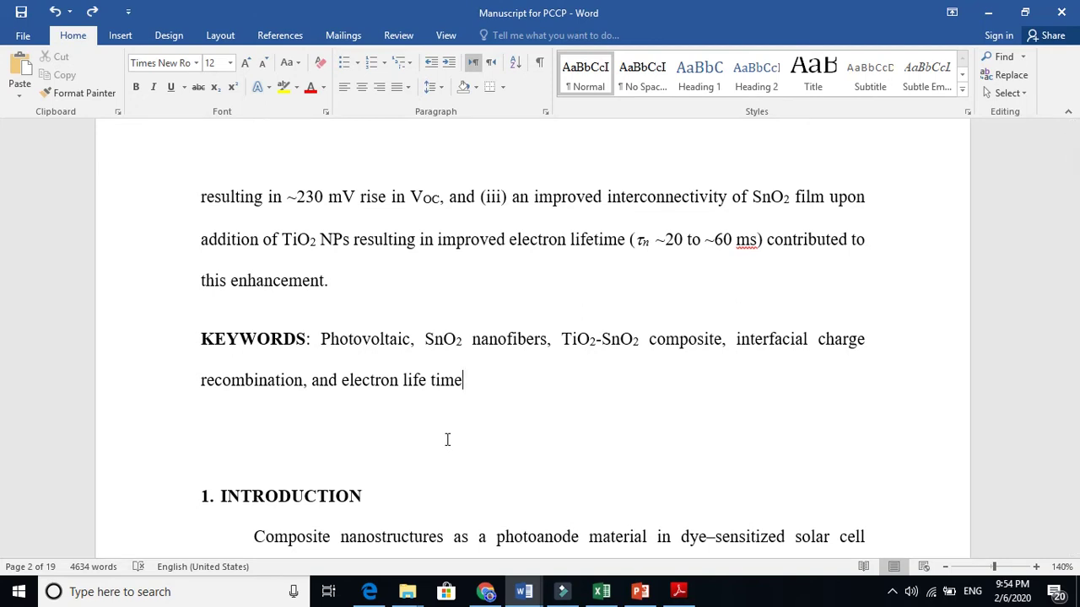
double_click(274, 341)
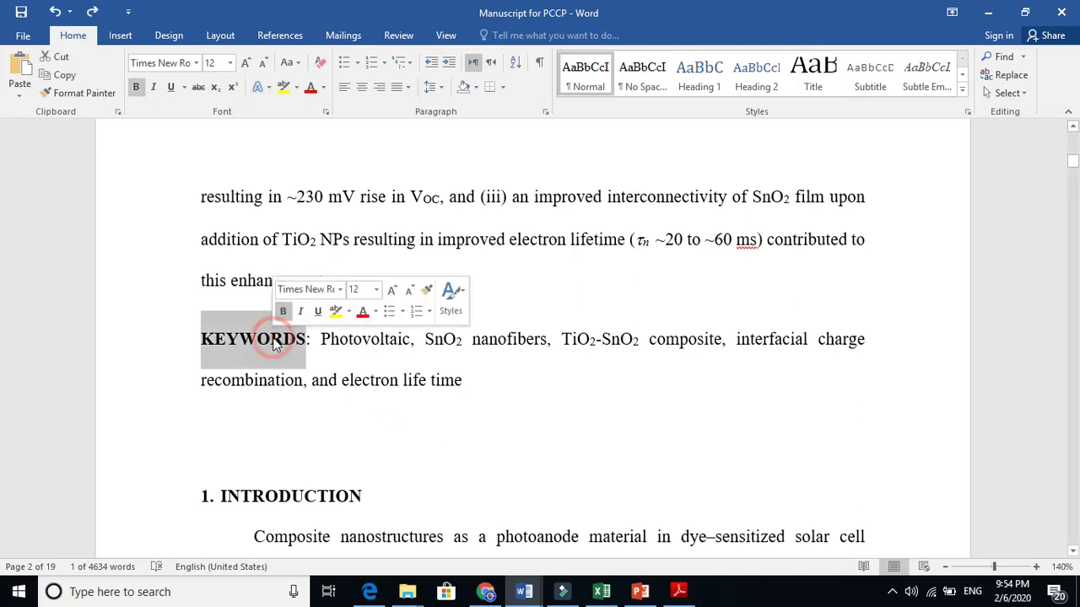
left_click(284, 88)
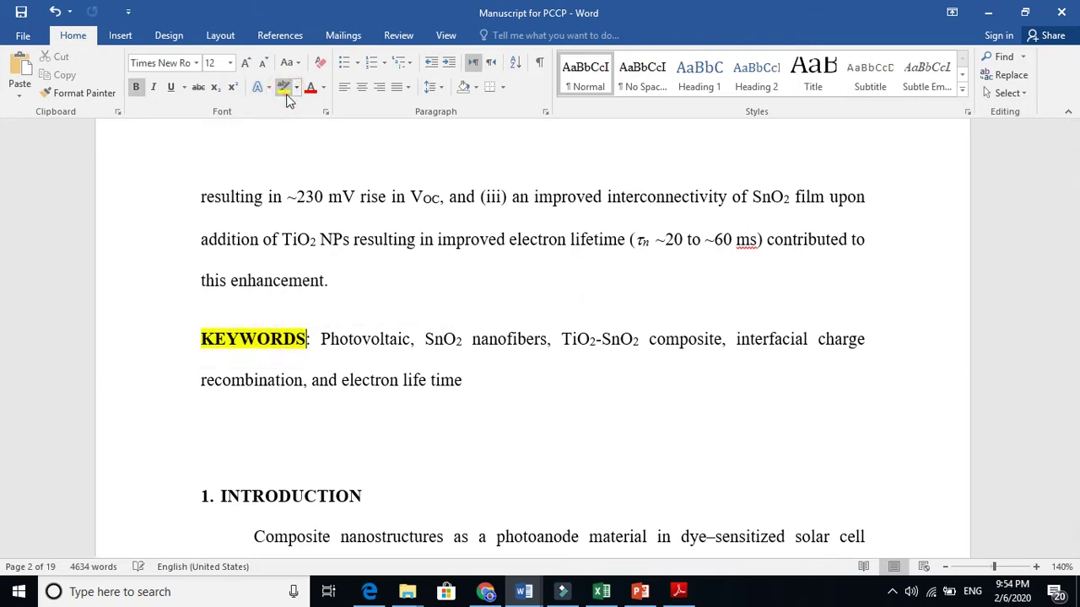
Replace the commas after Photovoltaic, nanofibers, composite and recombination with semicolons
double_click(415, 345)
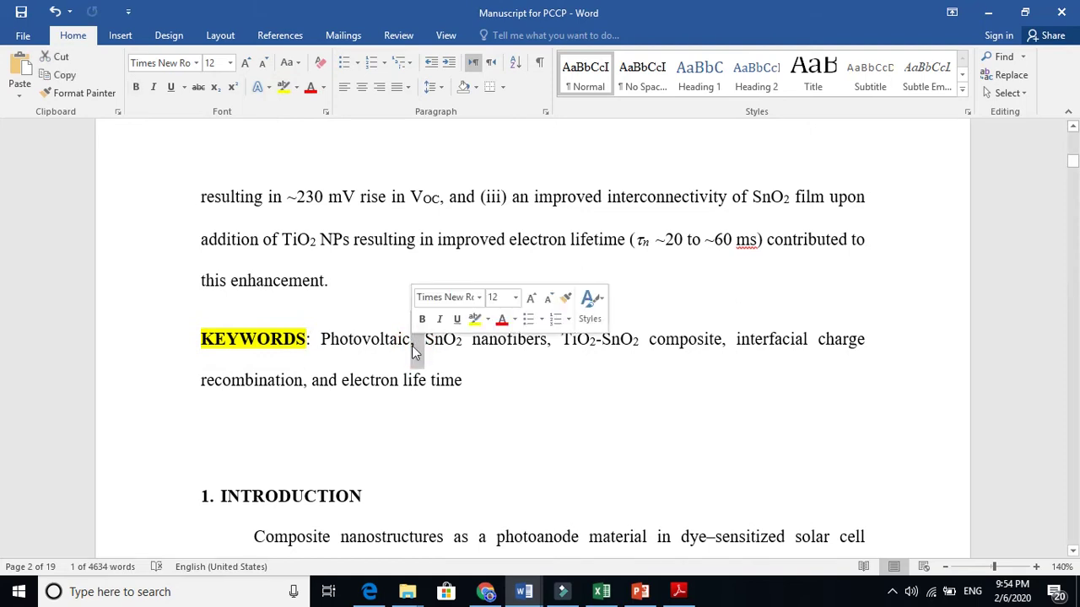
type(";")
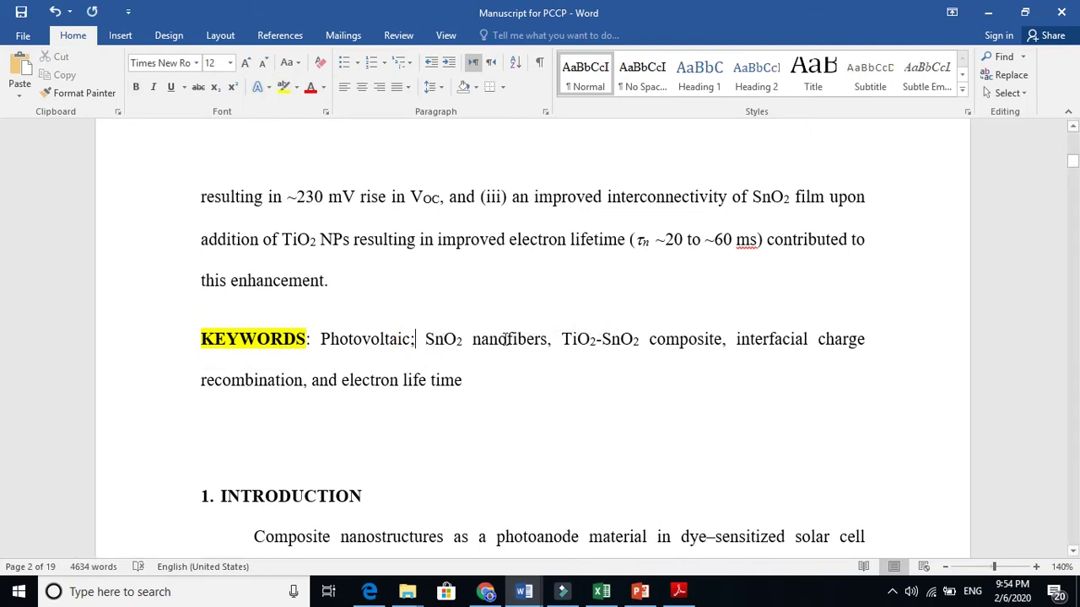
double_click(549, 344)
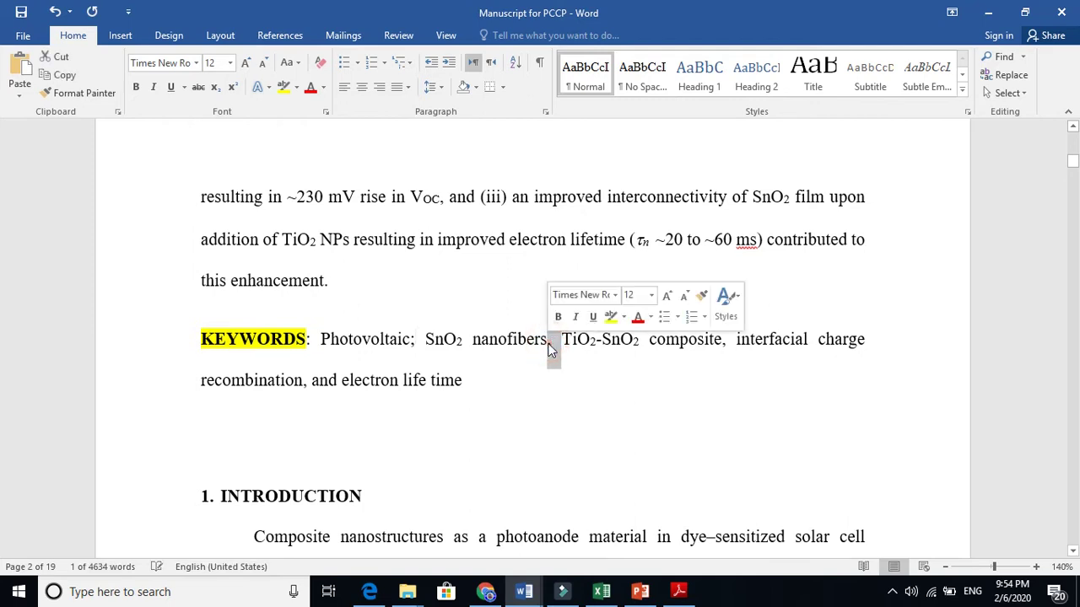
type(";")
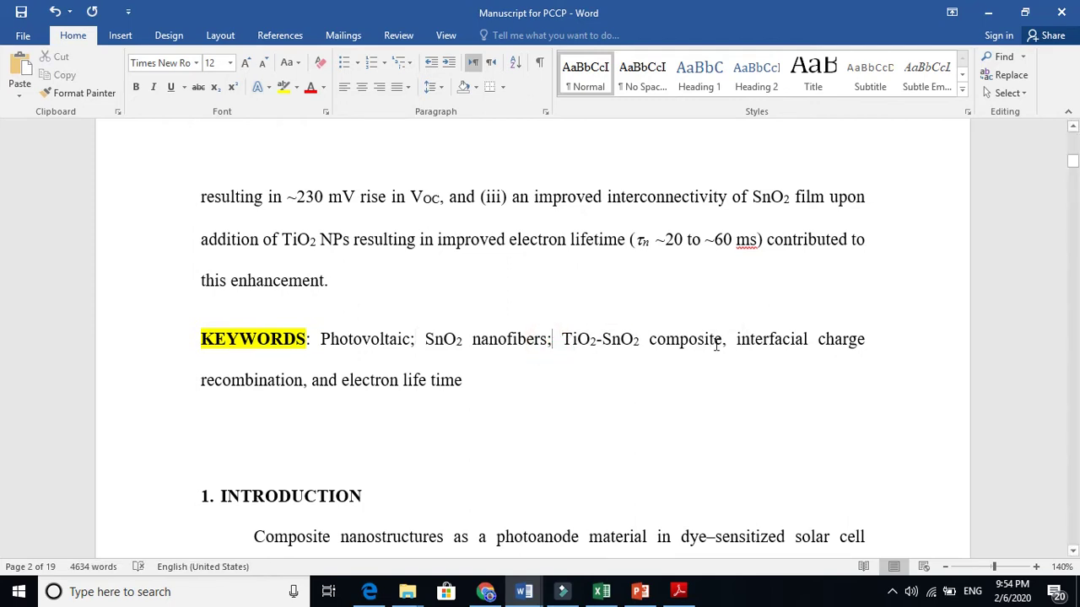
double_click(722, 344)
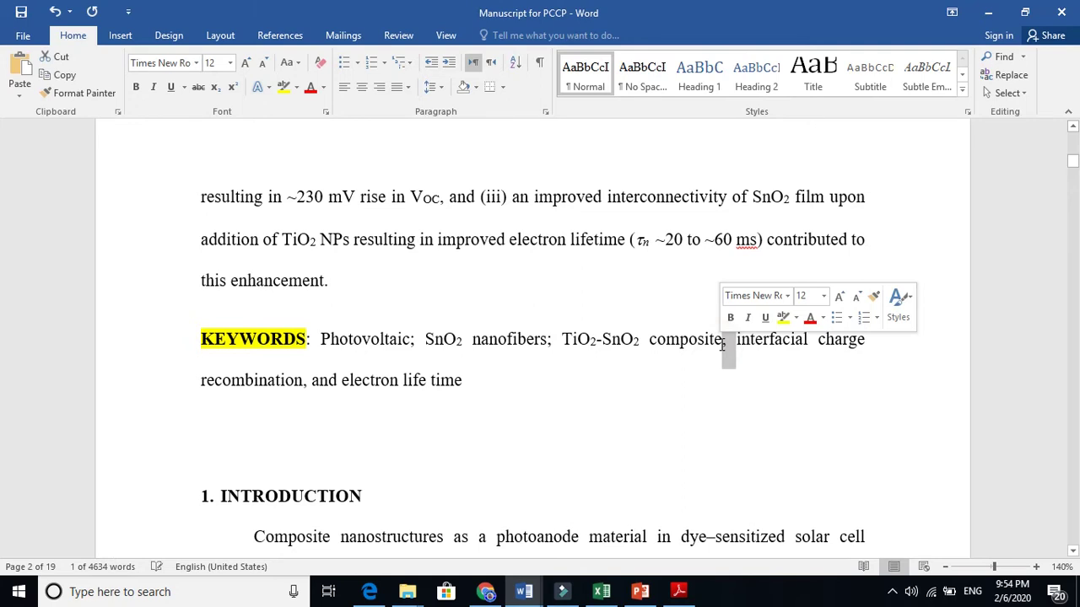
type(";")
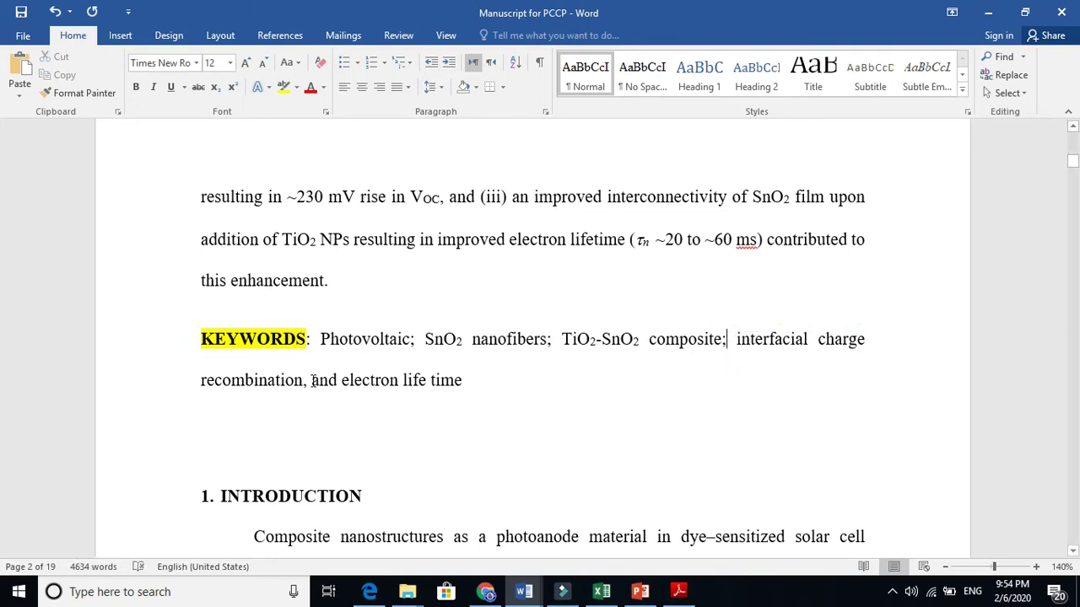
double_click(307, 381)
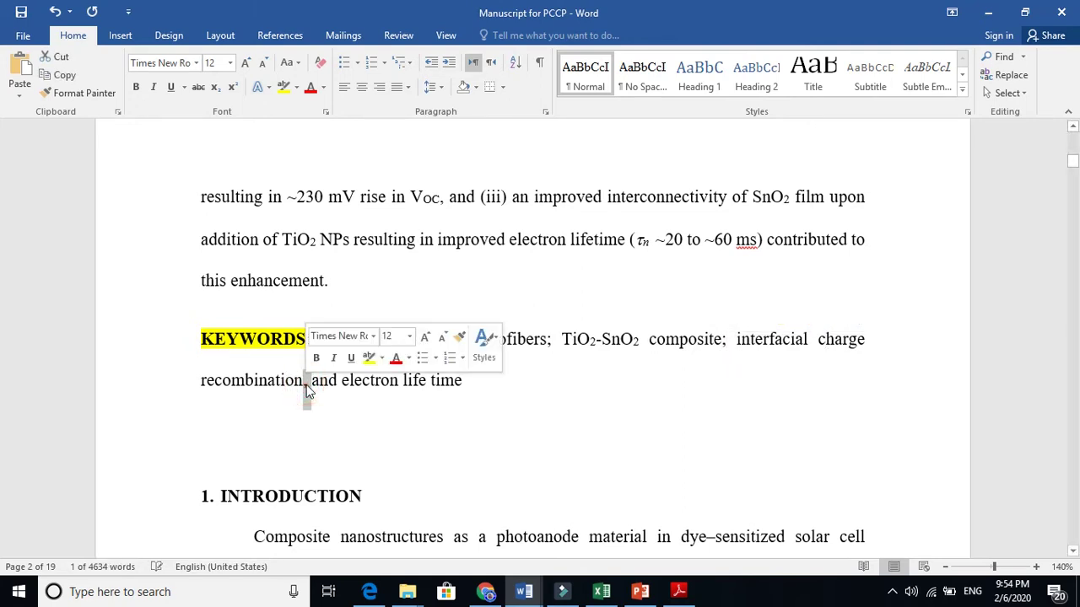
type(";")
Delete the 'and' before 'electron life time' and end the keyword list with a period
double_click(329, 388)
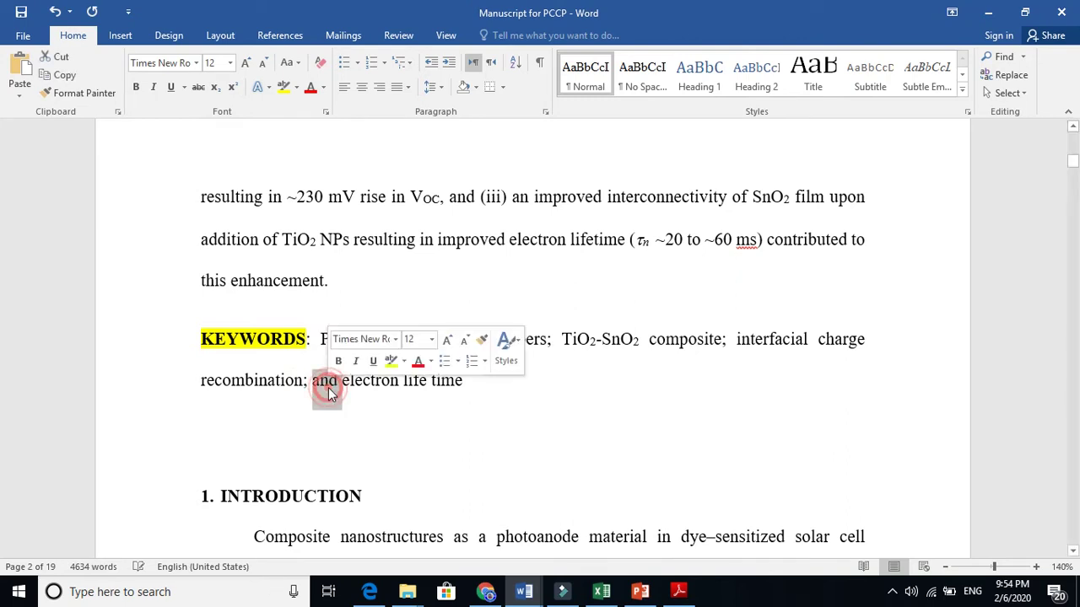
key("Delete")
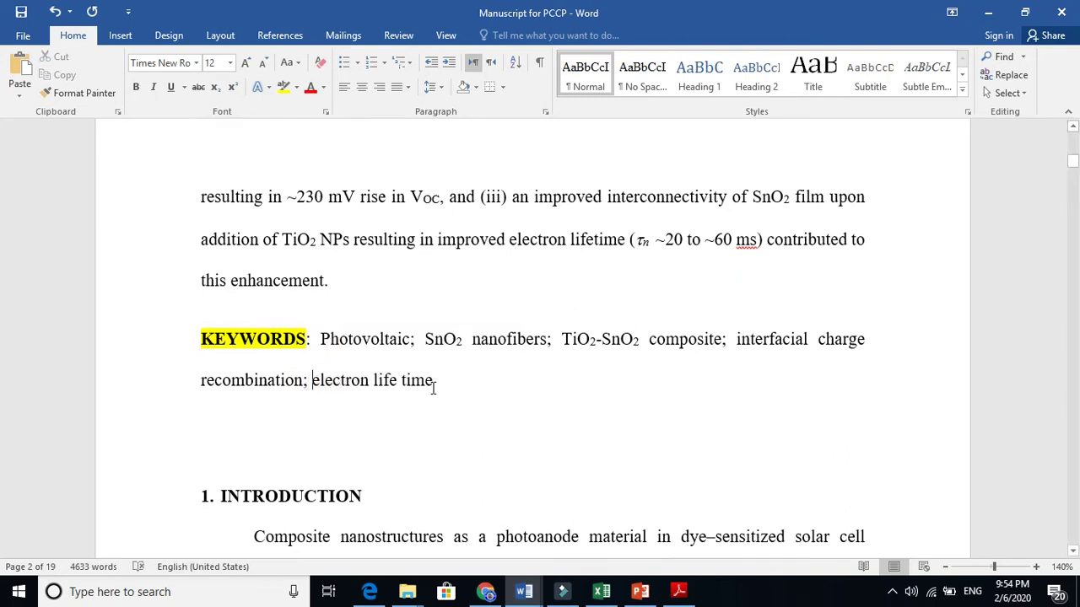
left_click(433, 387)
type(".")
left_click(635, 278)
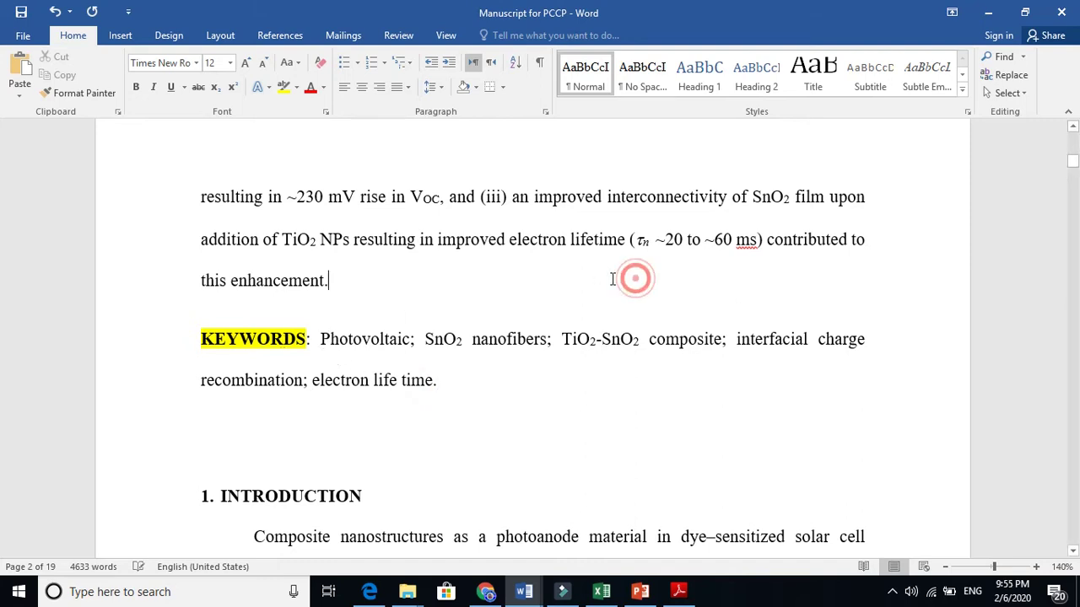
left_click(1073, 126)
left_click_drag(1073, 126, 1073, 126)
left_click(628, 401)
left_click(593, 396)
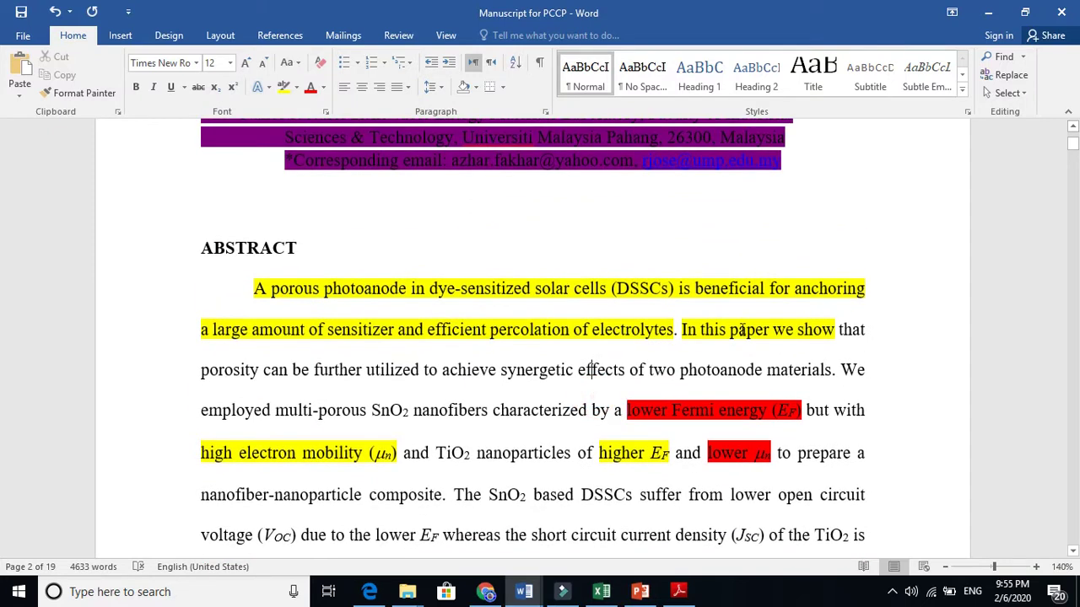
left_click(1073, 126)
left_click_drag(1073, 126, 1073, 131)
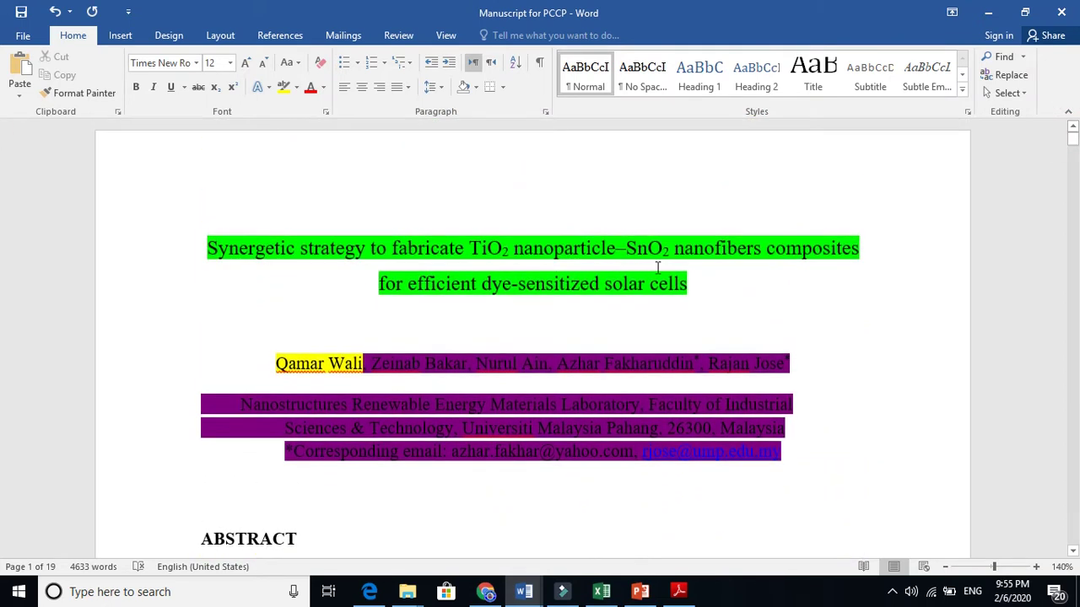
left_click(567, 267)
left_click_drag(652, 270, 391, 251)
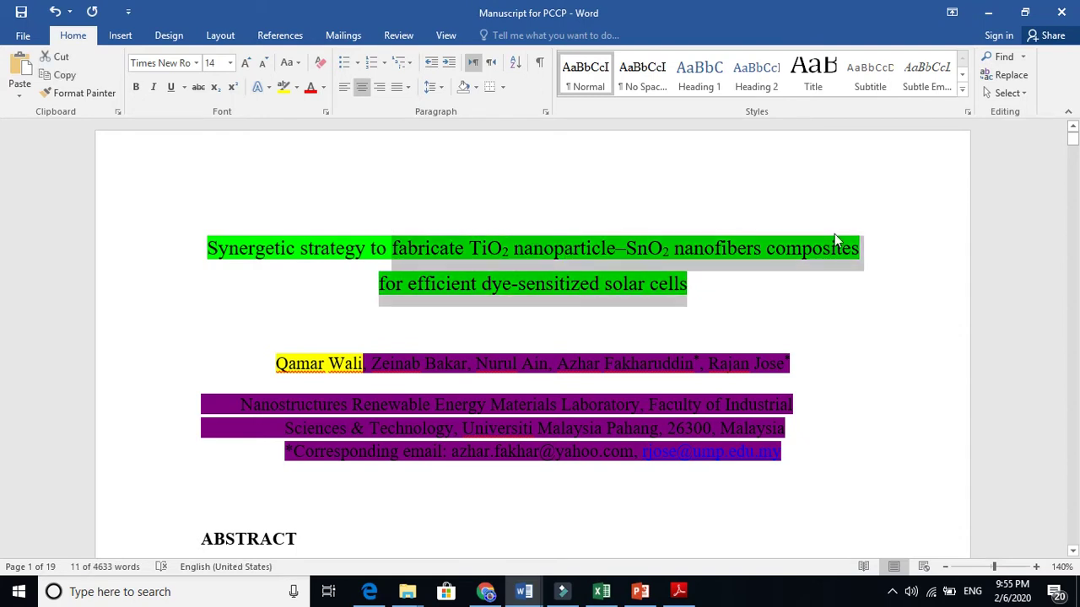
left_click(784, 294)
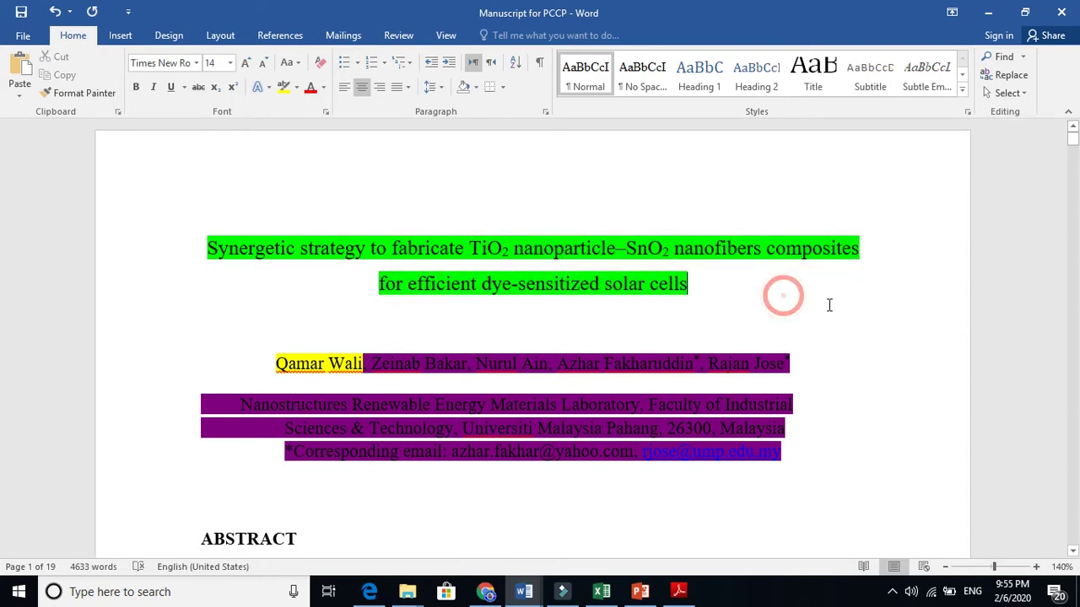
left_click(1073, 551)
left_click_drag(1072, 551, 1073, 552)
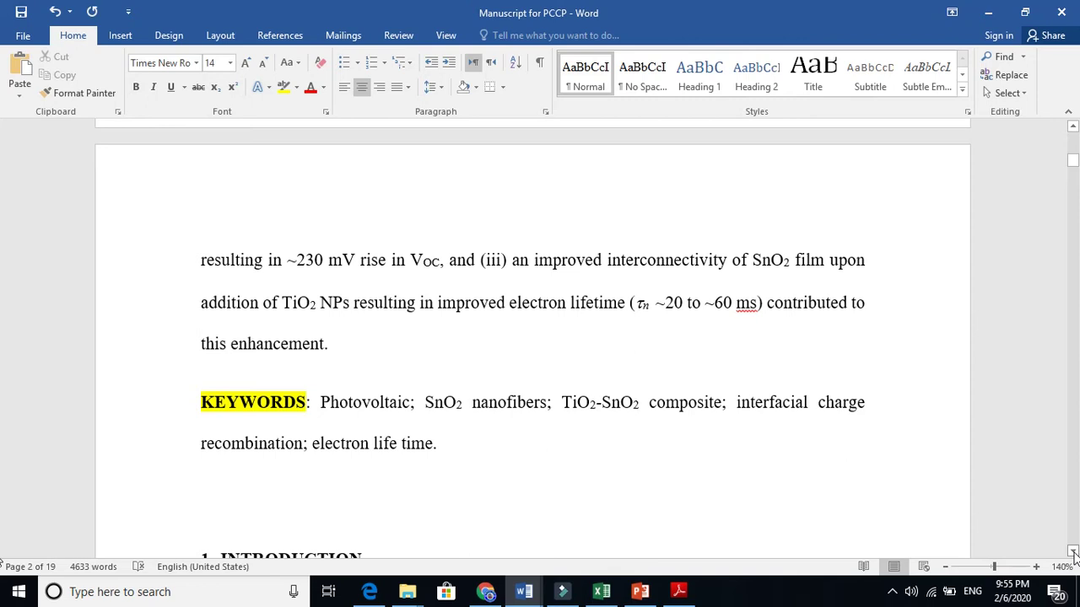
double_click(384, 408)
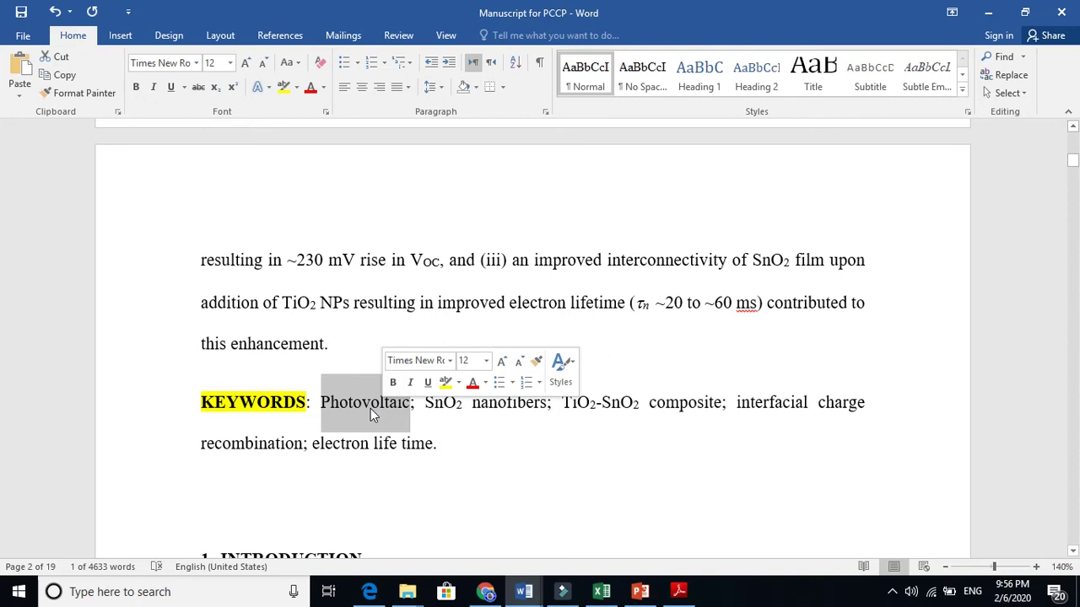
left_click(475, 442)
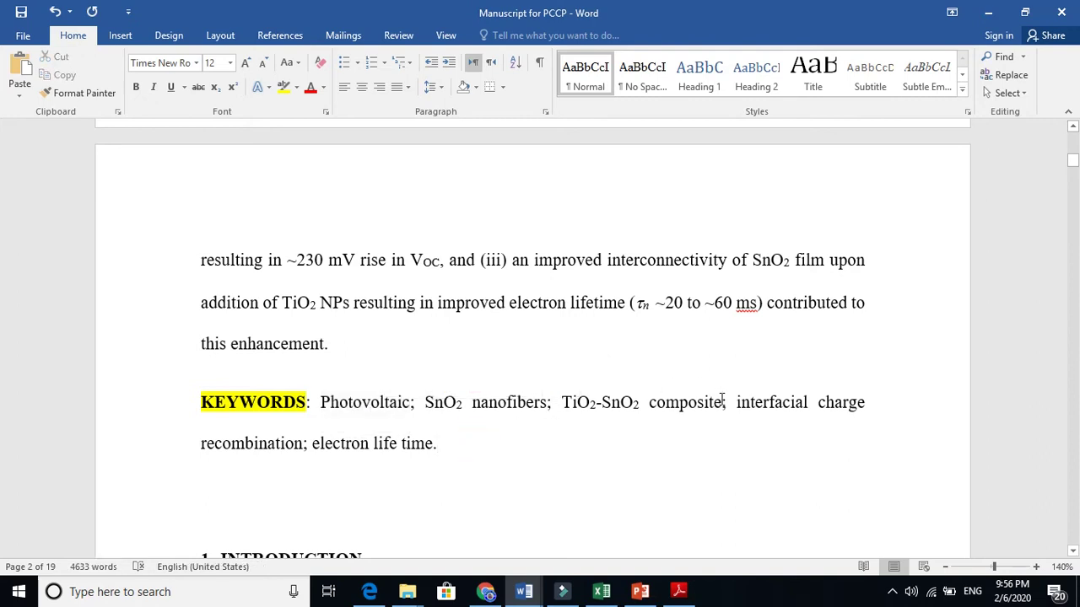
left_click_drag(722, 403, 580, 407)
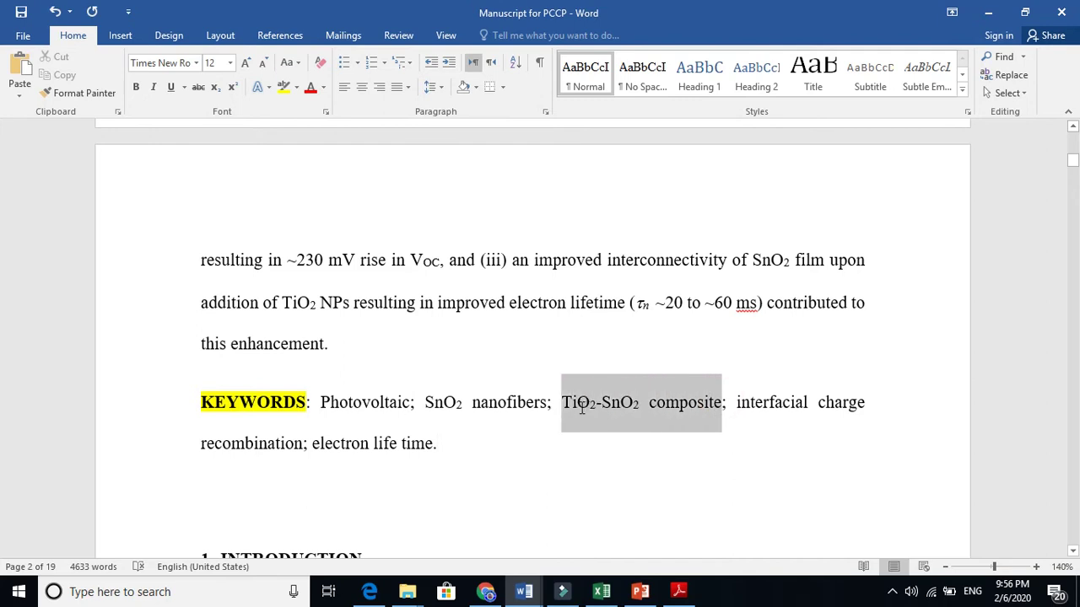
left_click(783, 416)
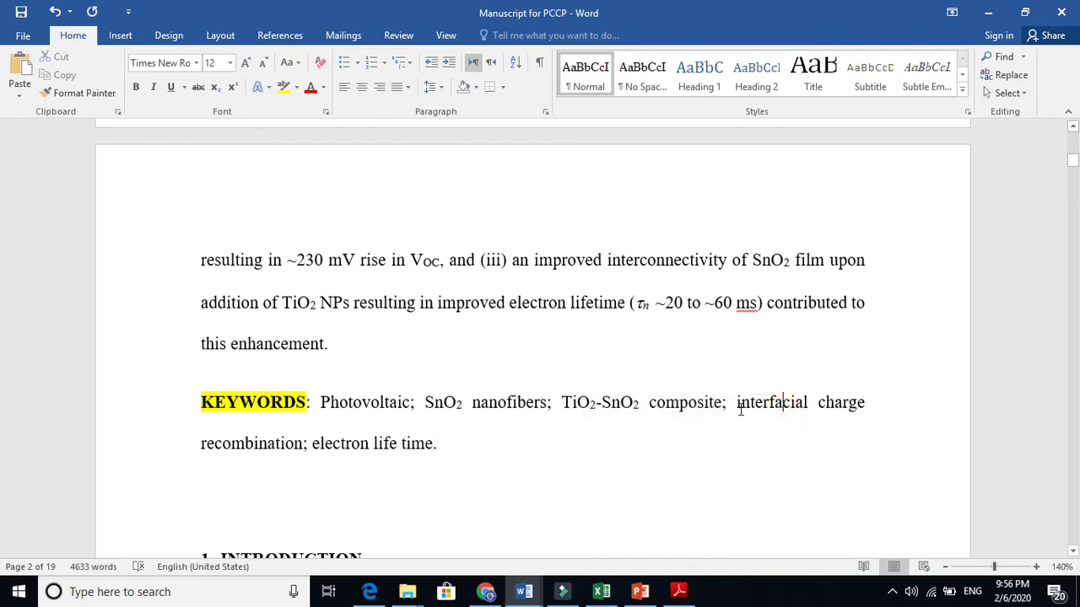
left_click_drag(740, 403, 346, 465)
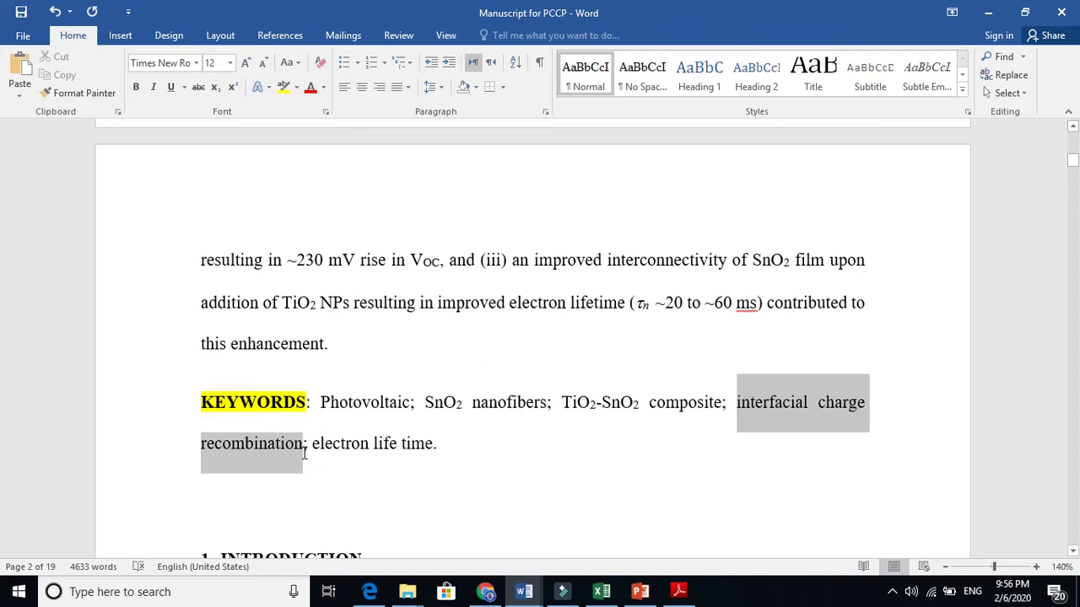
left_click_drag(305, 456, 305, 455)
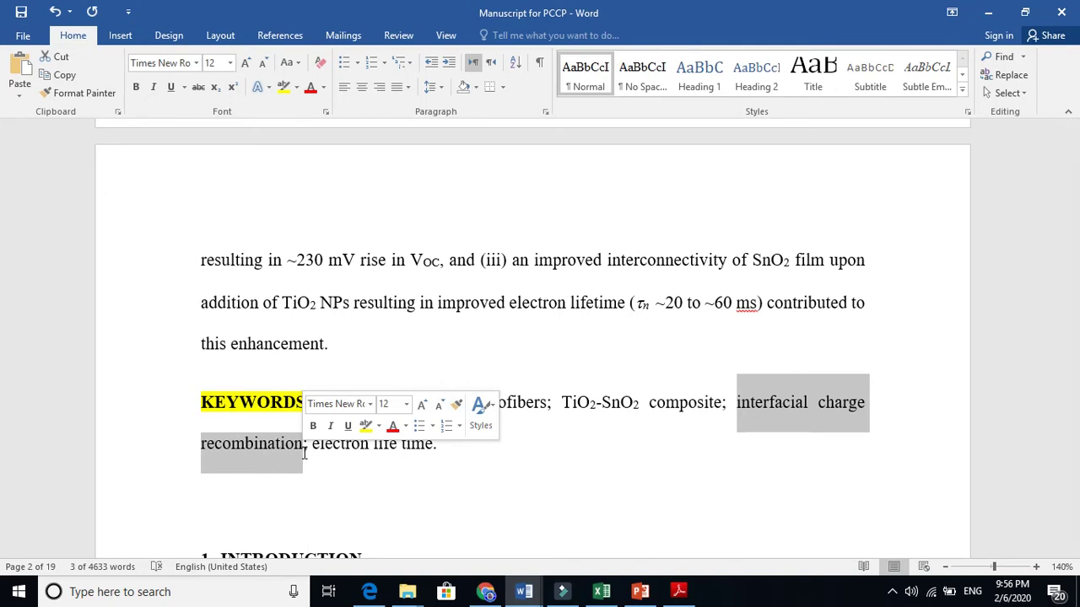
left_click(501, 494)
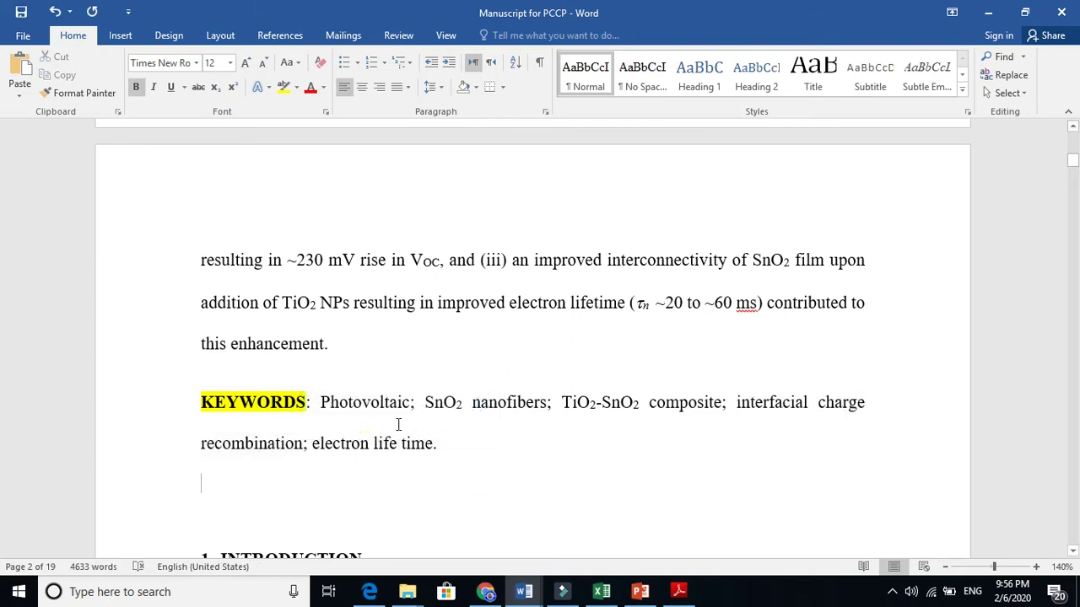
double_click(363, 401)
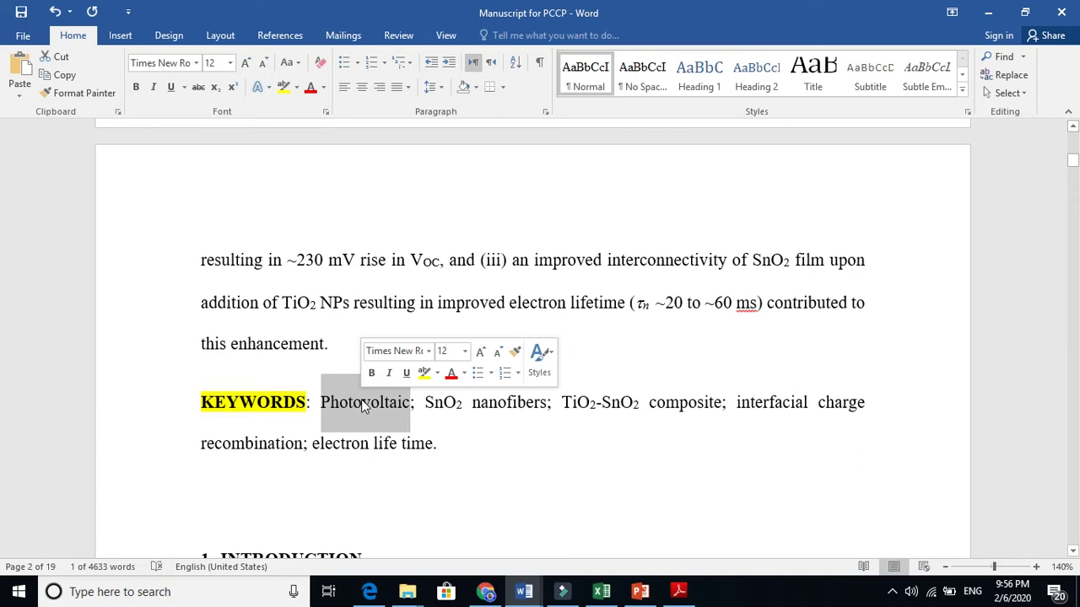
left_click(766, 407, "ctrl")
left_click_drag(736, 406, 308, 447)
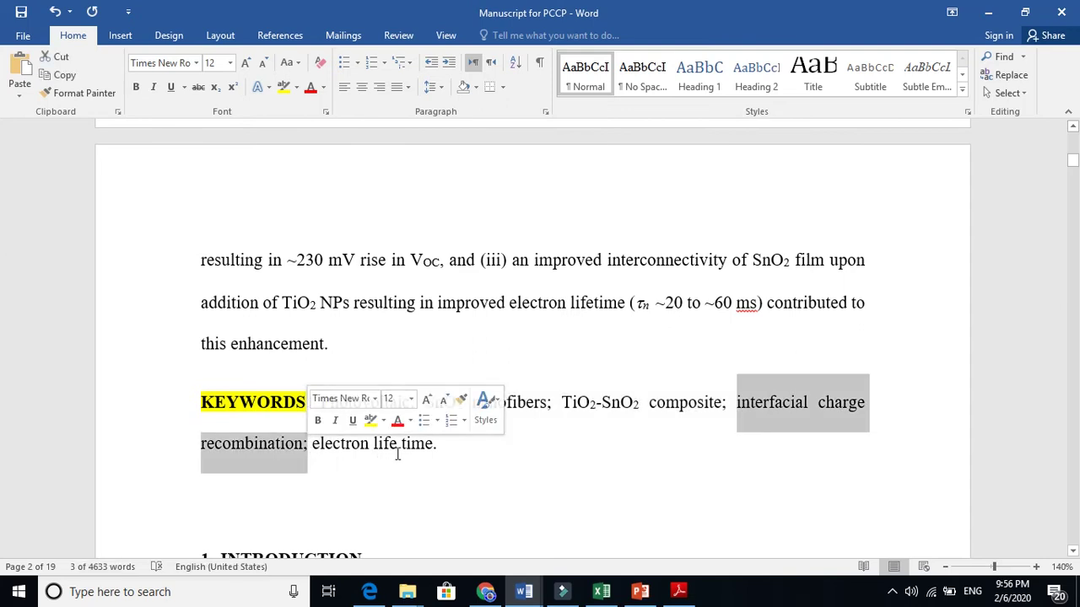
double_click(413, 454)
left_click(431, 445)
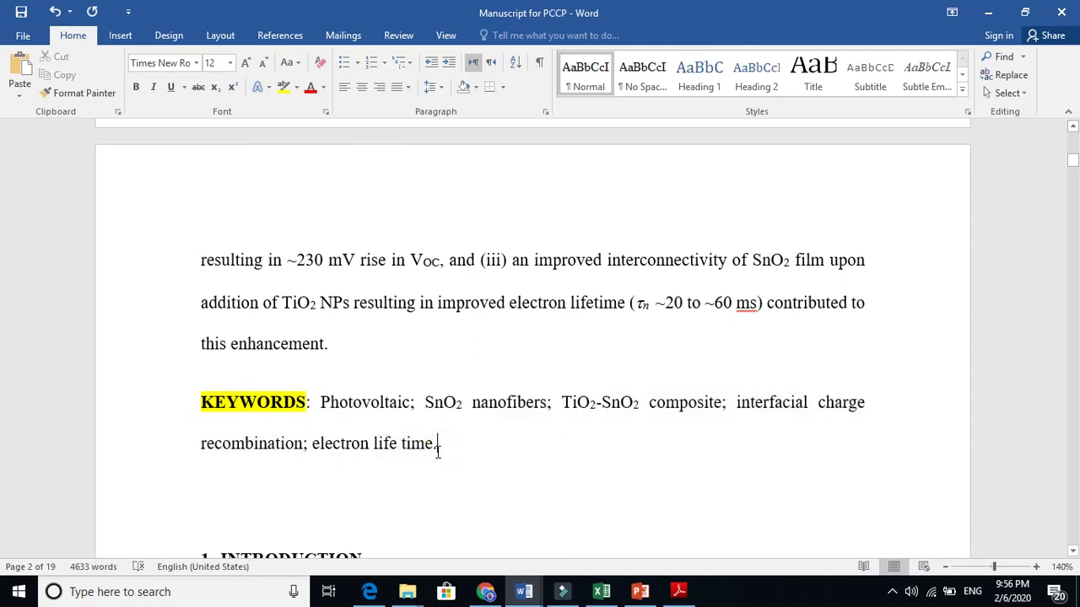
left_click_drag(431, 446, 399, 447)
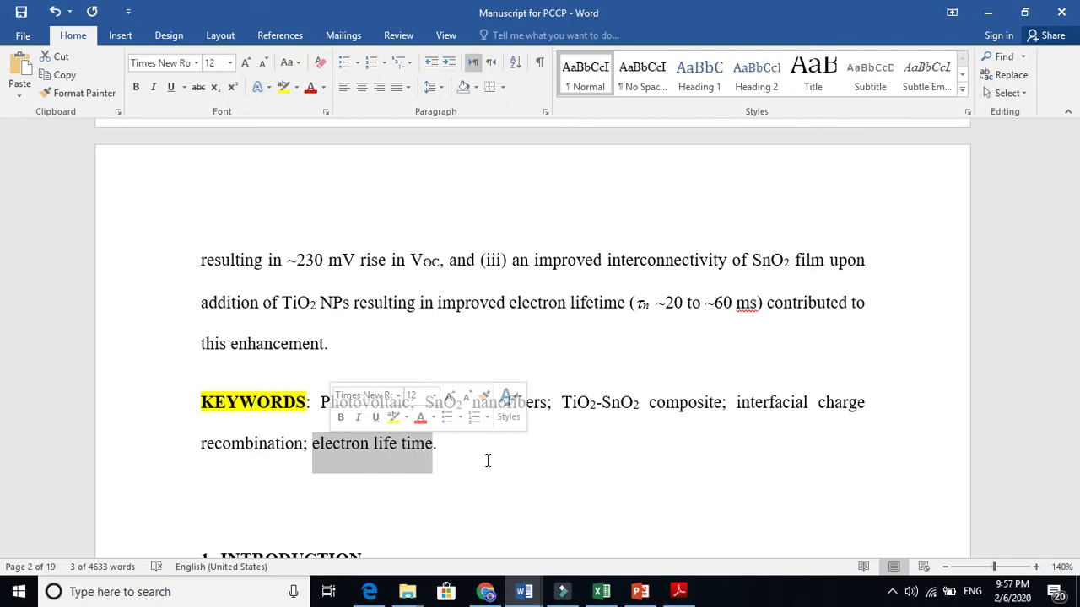
left_click(633, 494)
scroll(633, 495, "down", 20)
scroll(636, 494, "down", 20)
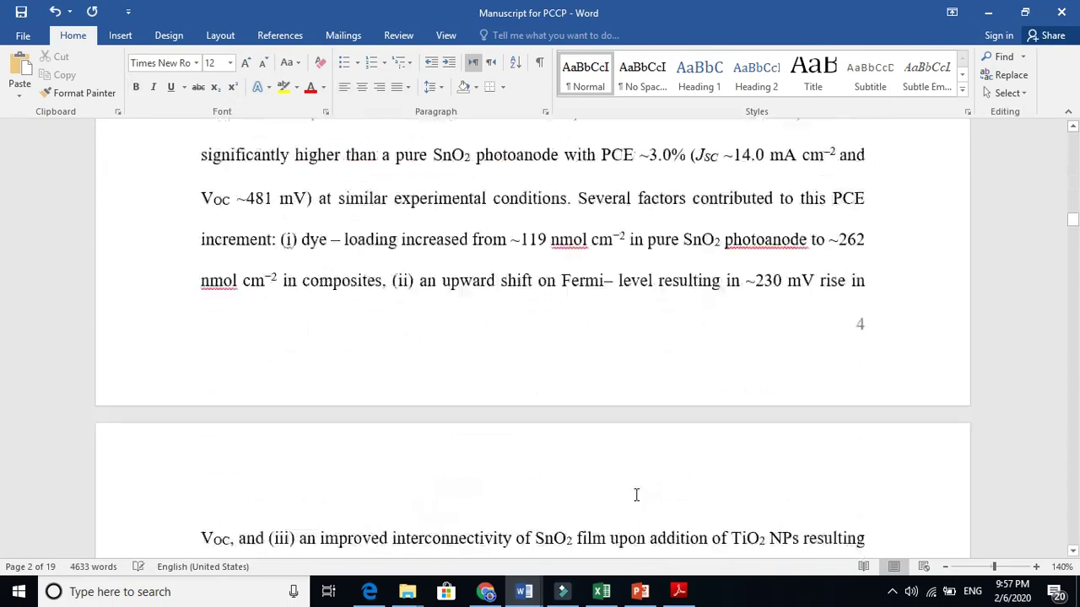
scroll(636, 495, "up", 20)
scroll(636, 496, "up", 15)
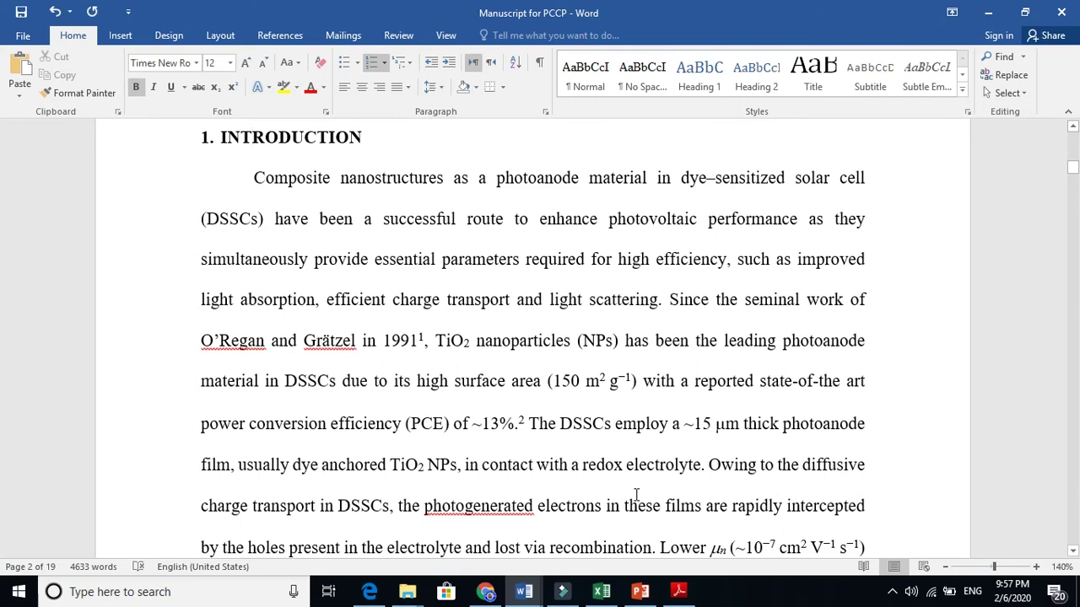
scroll(636, 494, "up", 15)
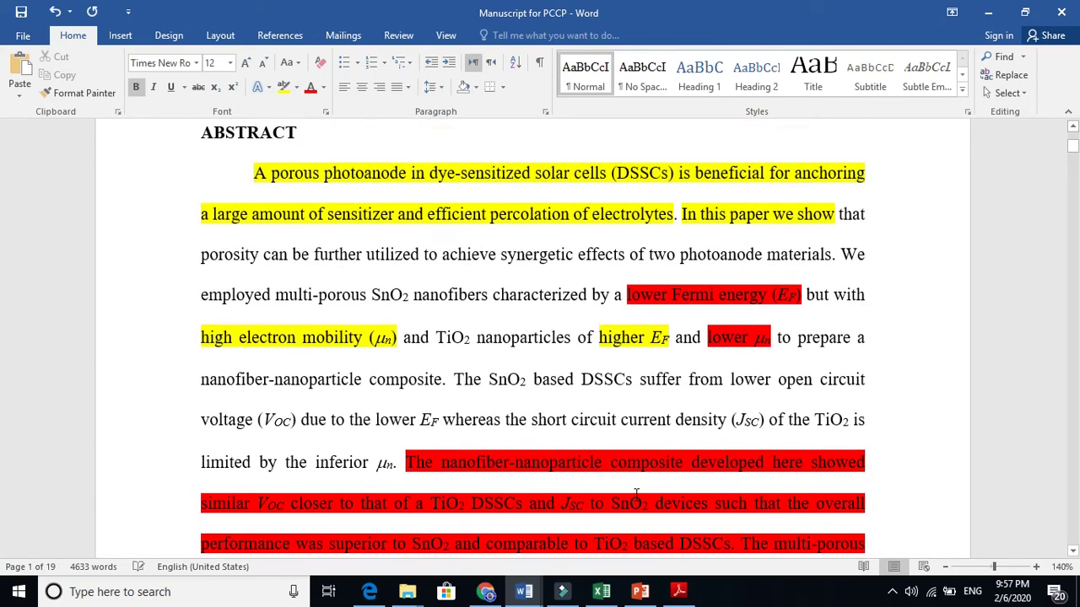
key("Page_Up")
key("Page_Down")
key("Page_Down")
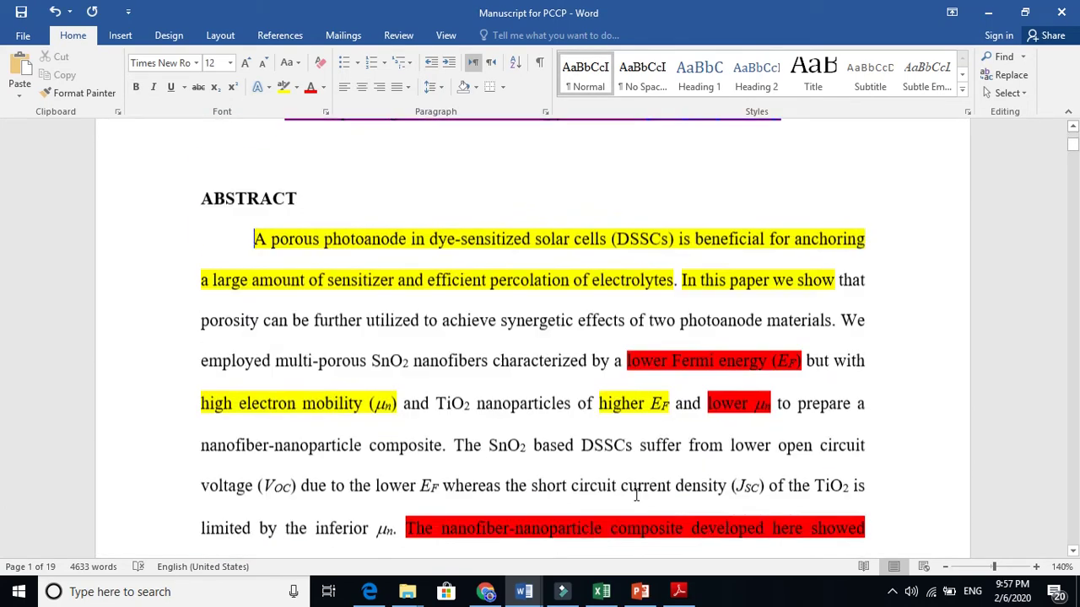
key("Page_Down")
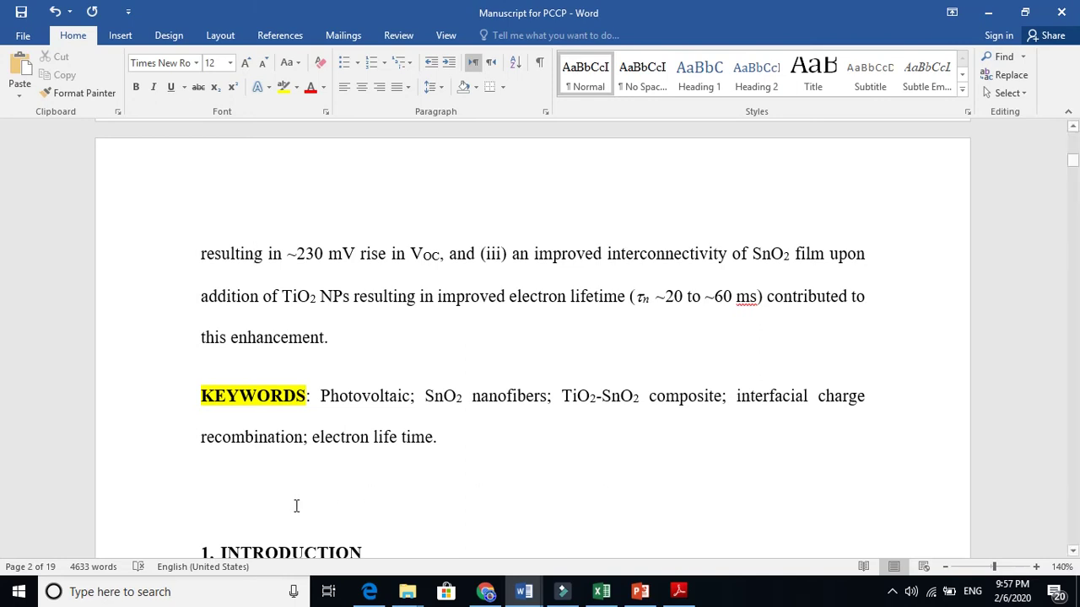
Compare the formatting of the KEYWORDS label with the keywords that follow it
left_click(239, 401)
left_click(329, 399)
left_click(274, 399)
left_click(374, 401)
Highlight the keywords from 'Photovoltaic' through 'electron life time.' in yellow
left_click(445, 454)
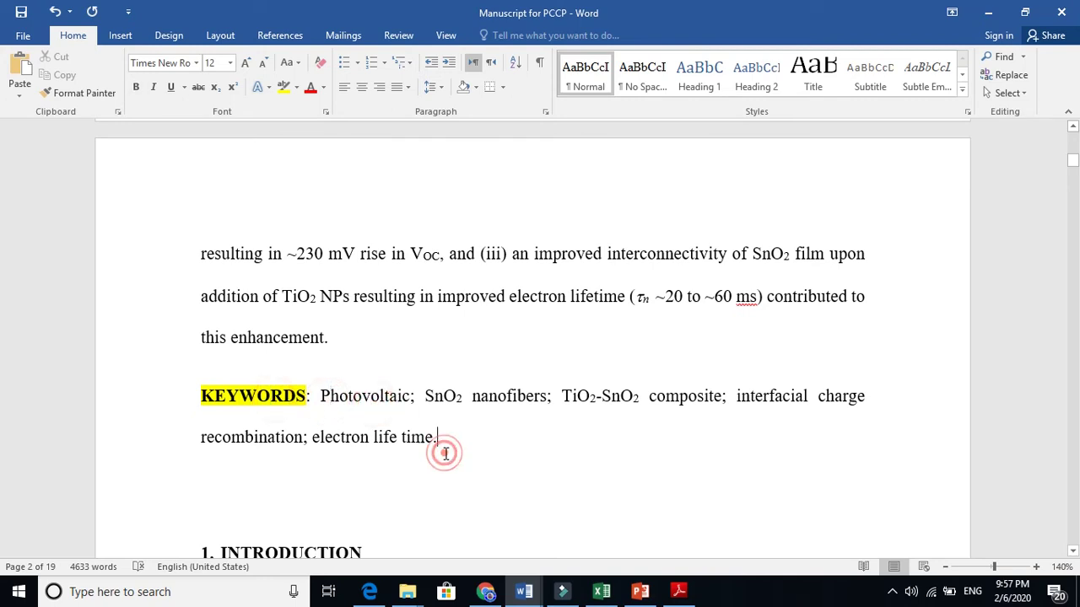
double_click(369, 398)
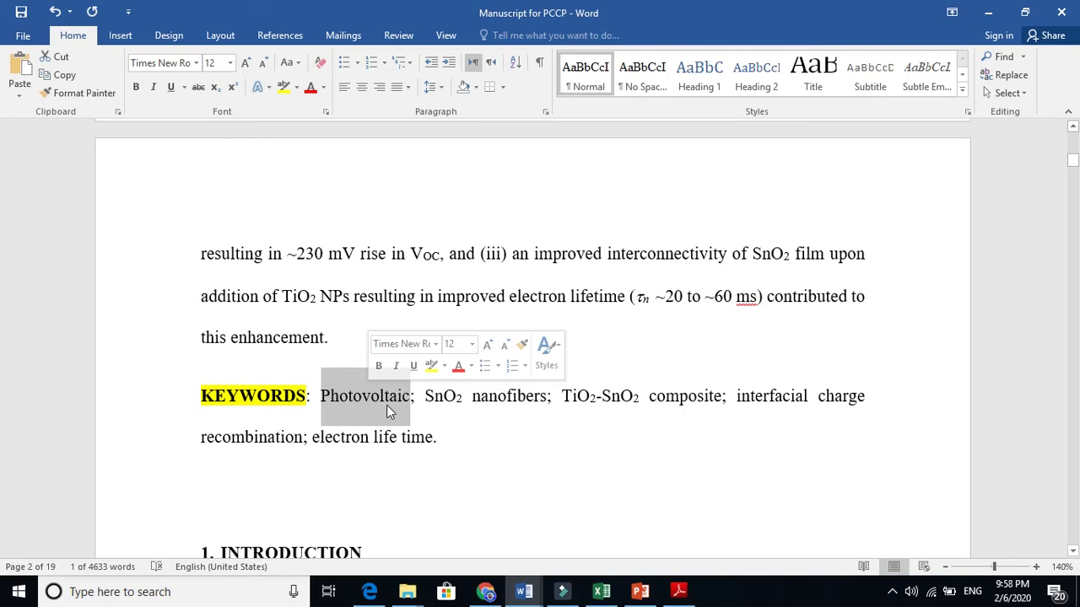
left_click(438, 436)
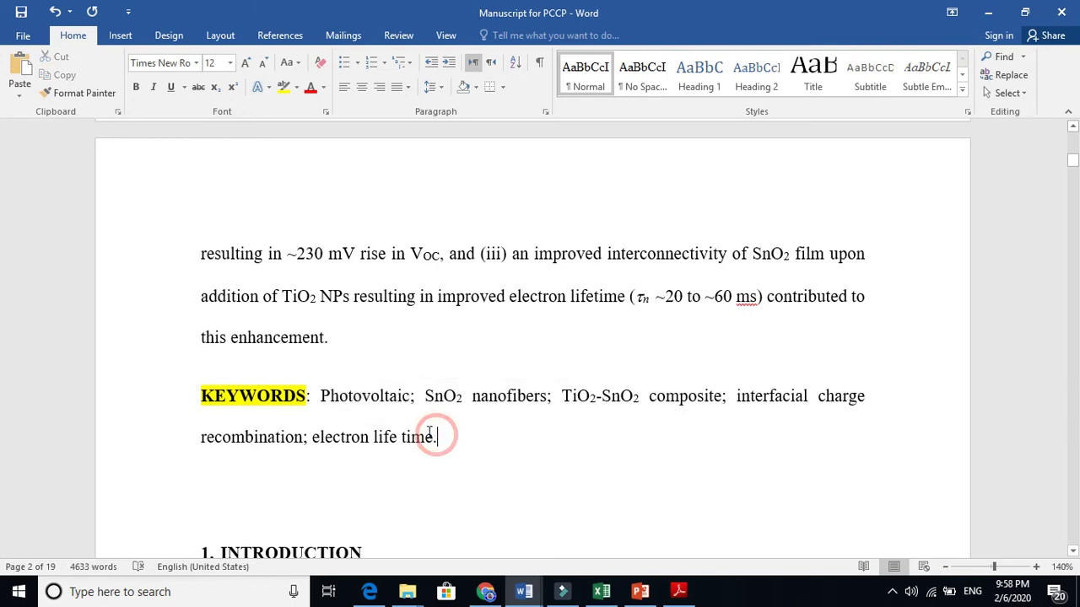
left_click_drag(438, 436, 350, 405)
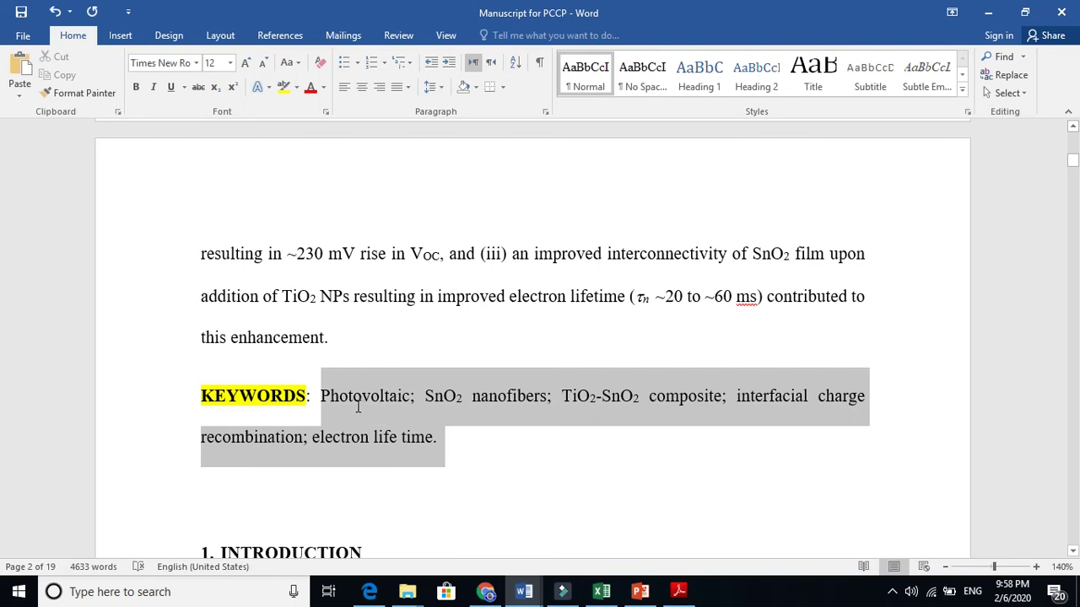
left_click(284, 87)
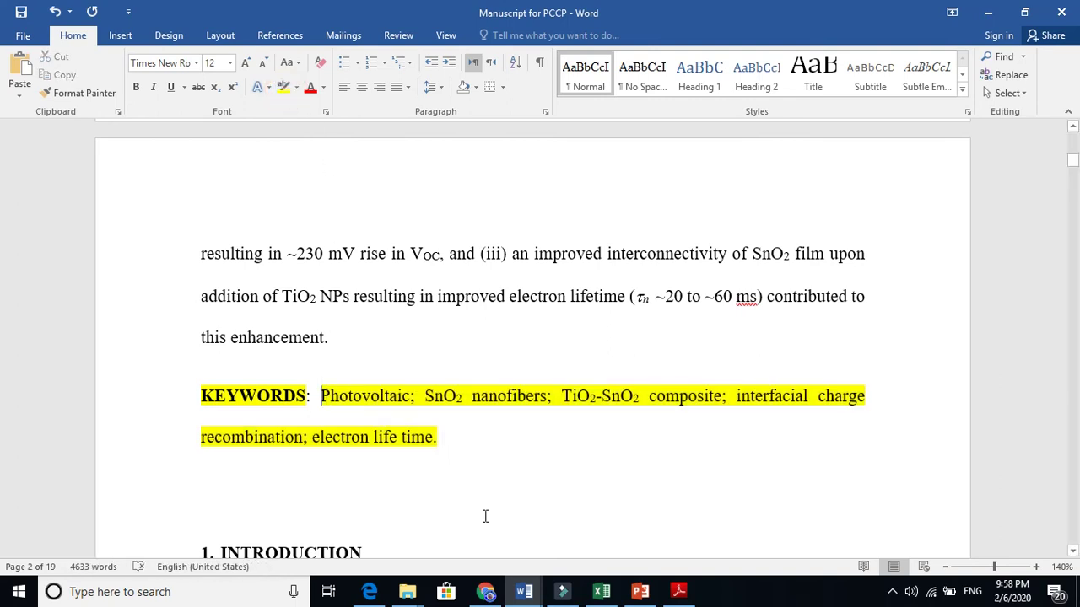
double_click(363, 396)
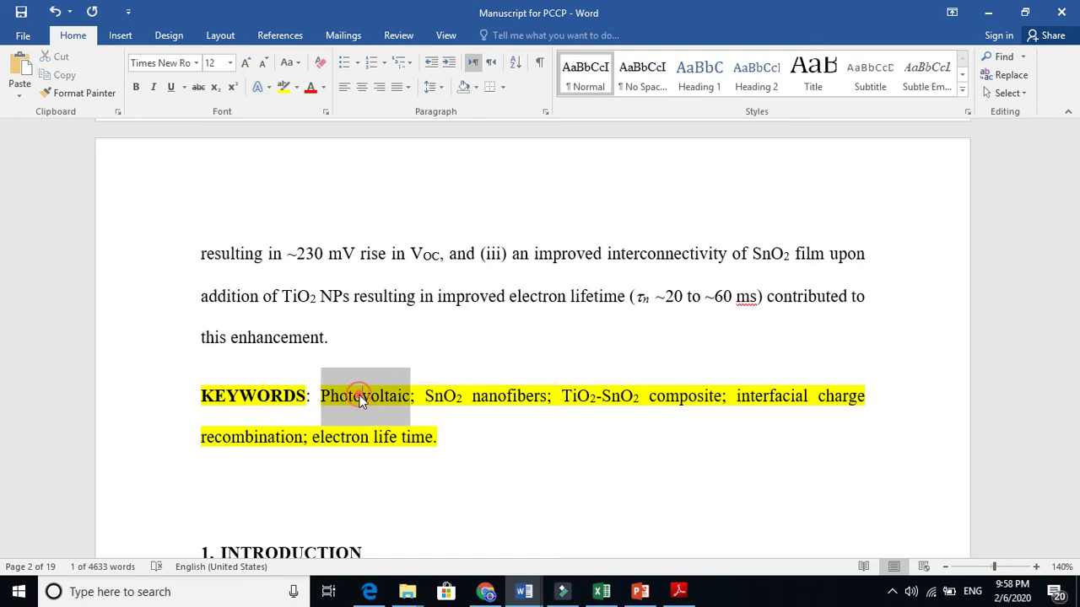
left_click(360, 398)
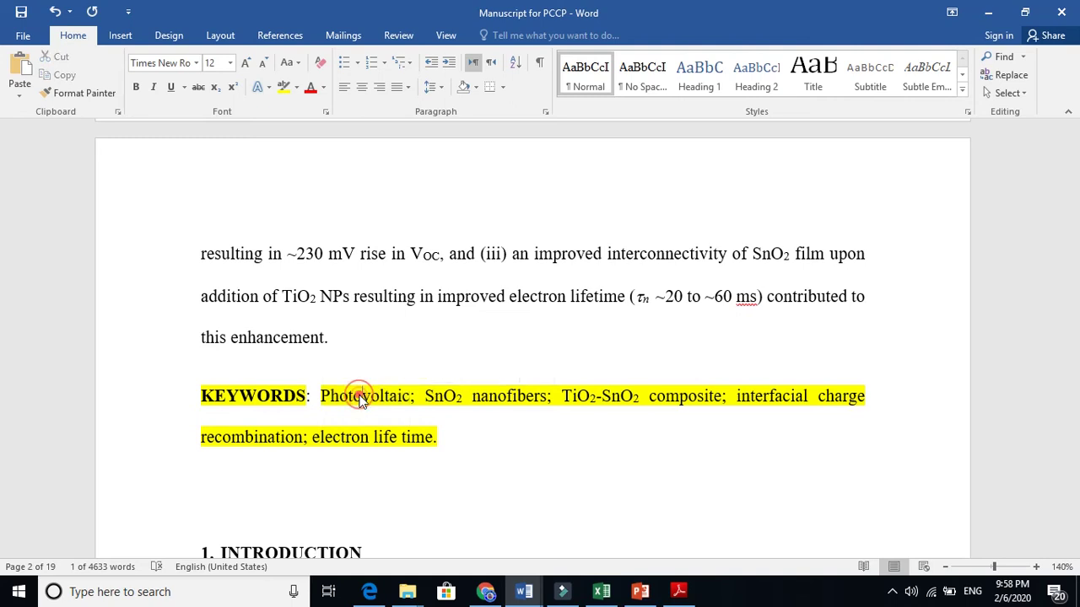
double_click(324, 272)
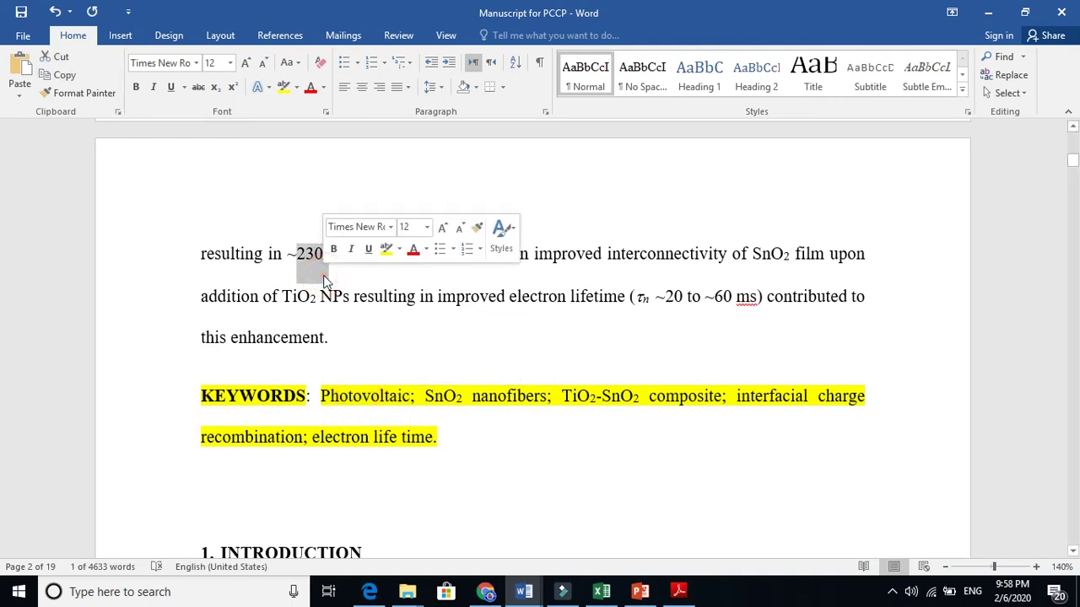
double_click(356, 300)
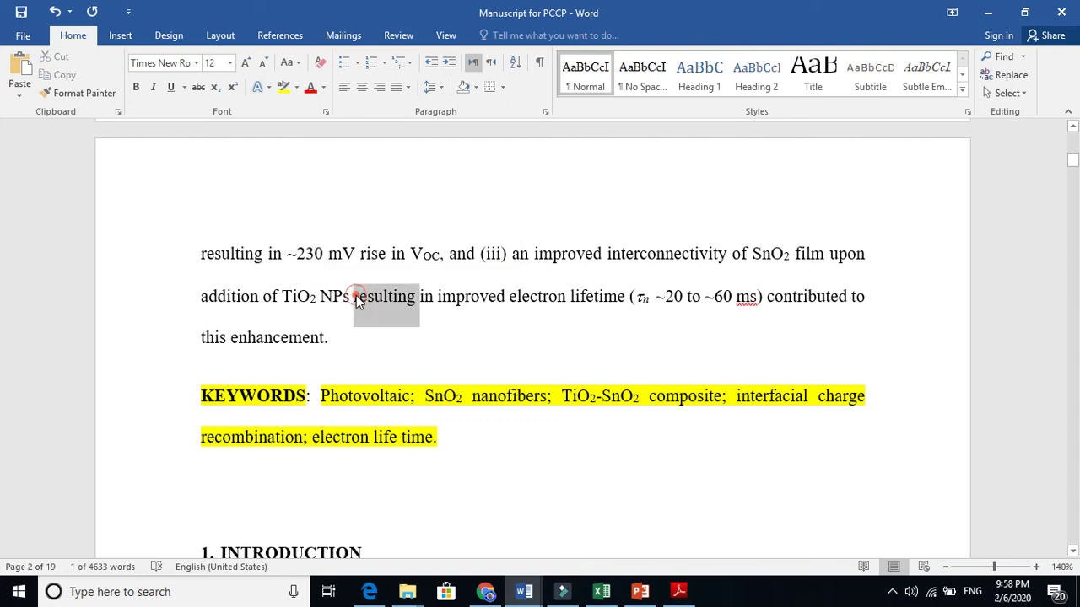
double_click(361, 395)
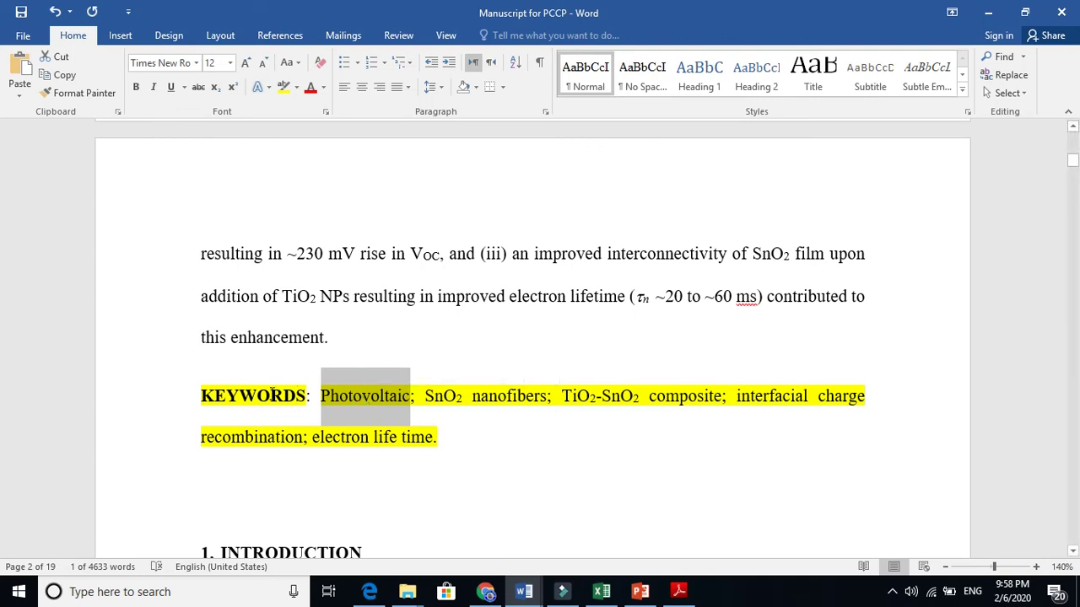
double_click(271, 394)
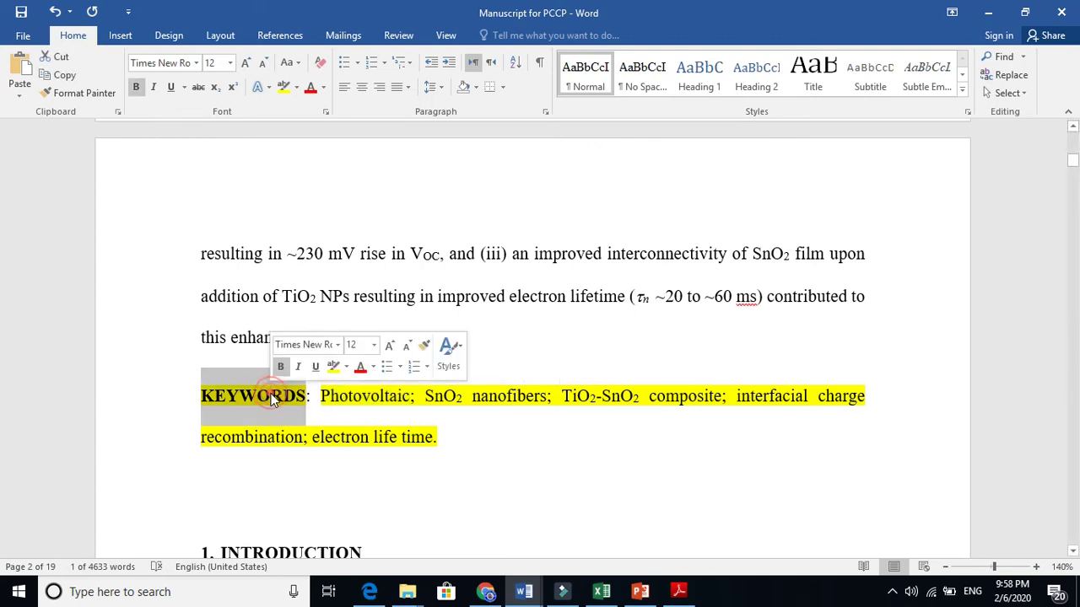
double_click(388, 305)
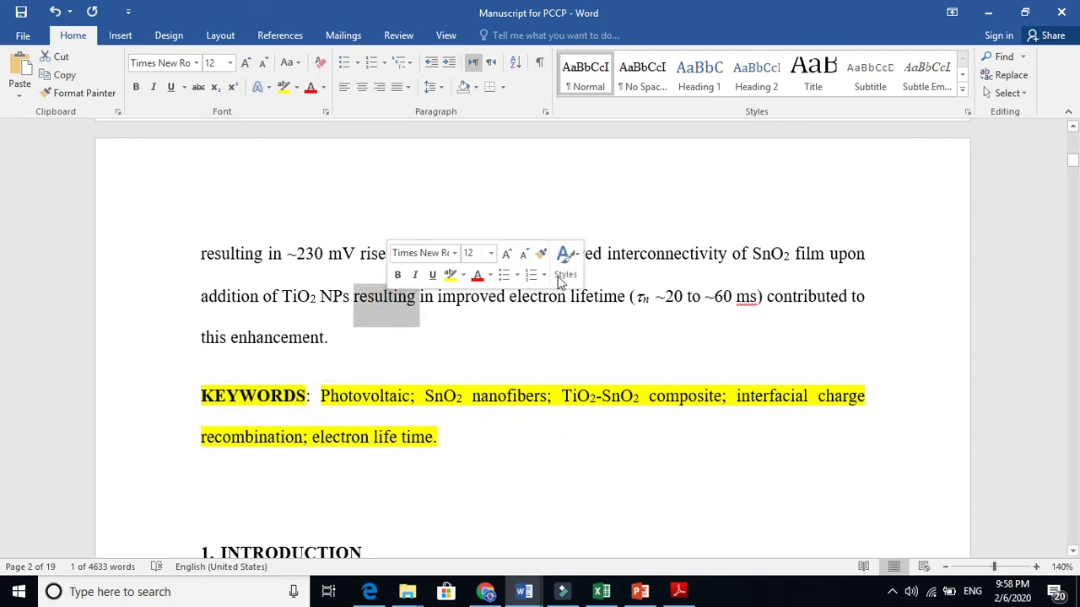
left_click(659, 259)
left_click(691, 258)
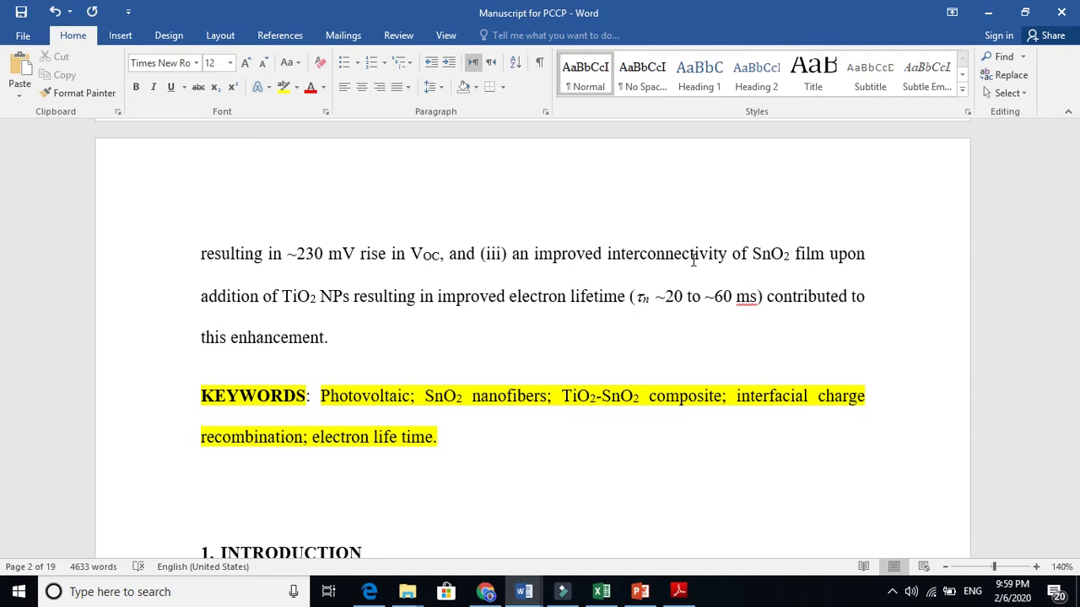
double_click(414, 399)
left_click(545, 405)
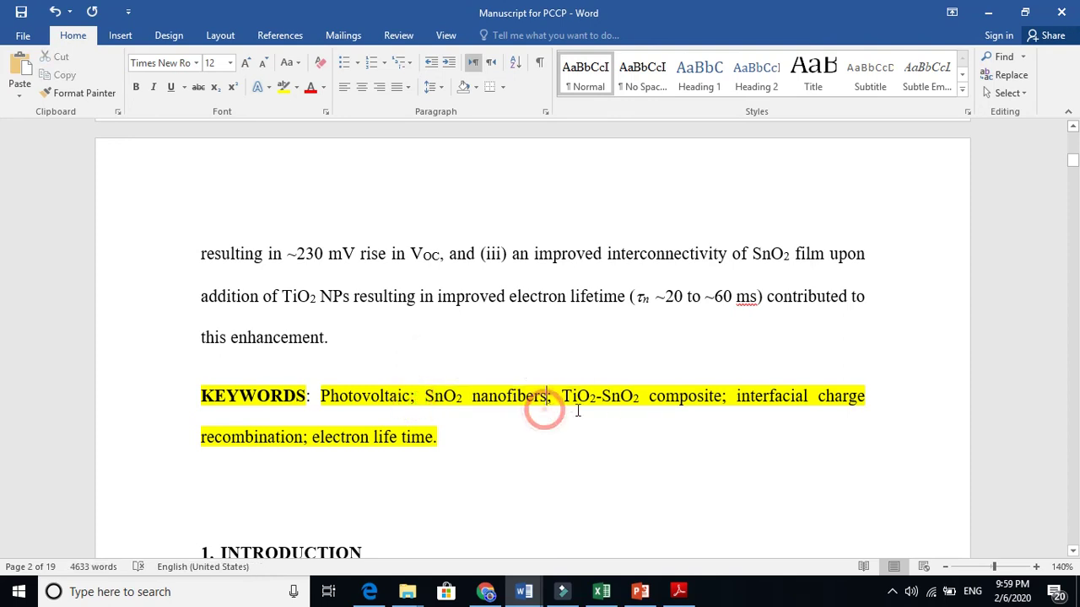
left_click(613, 404)
left_click(461, 428)
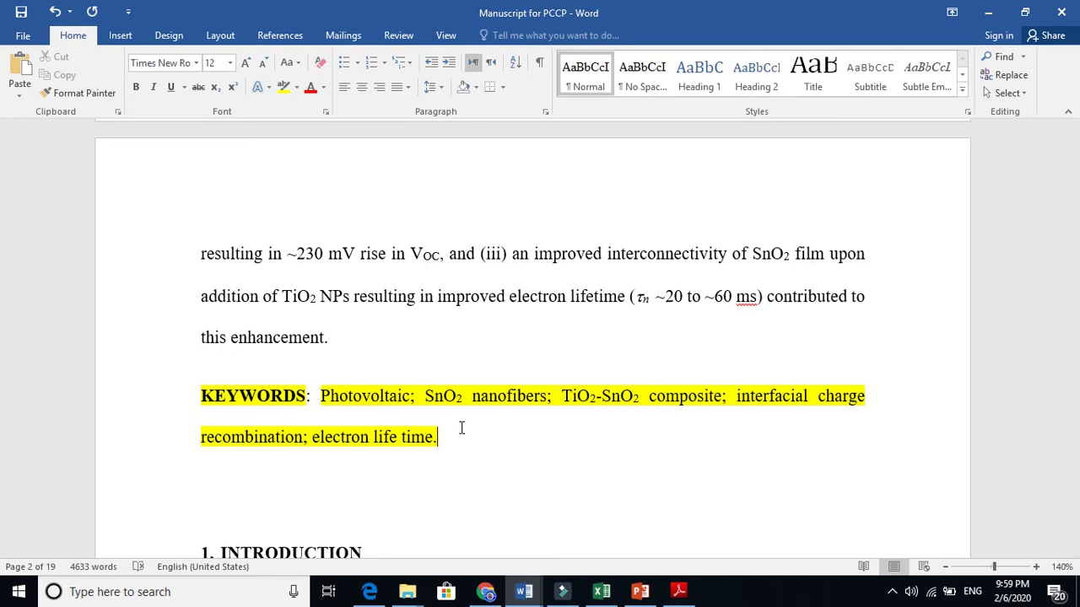
left_click(458, 443)
left_click(364, 396)
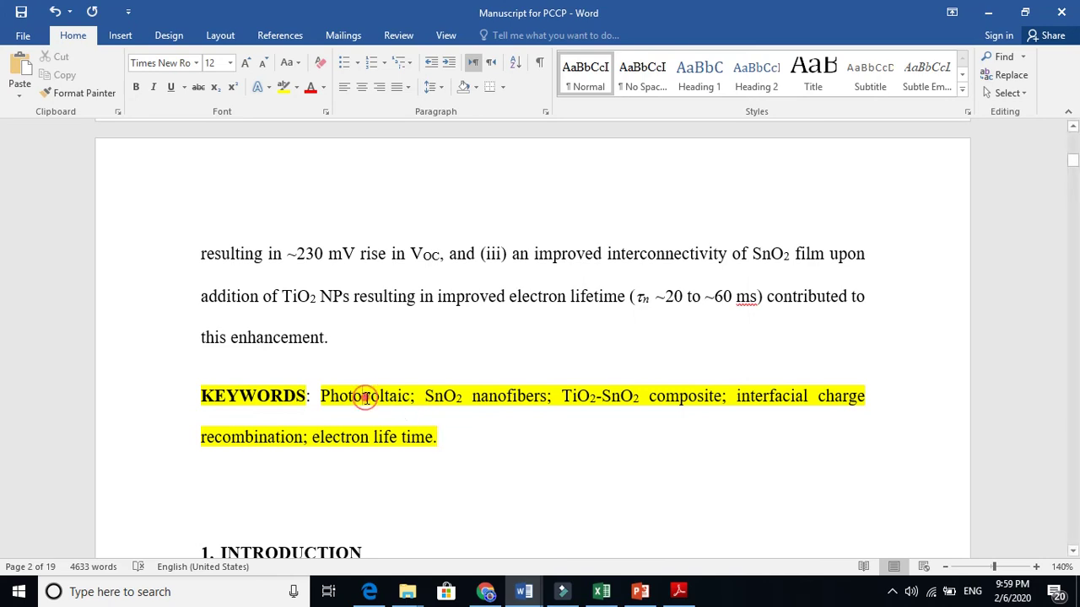
left_click(396, 397)
left_click(367, 393)
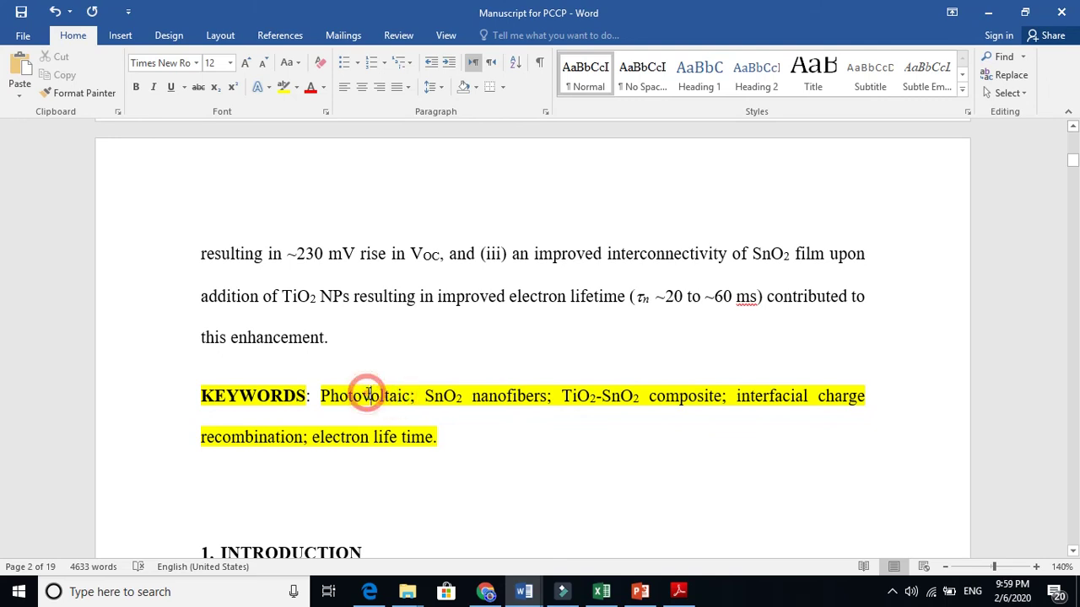
left_click(392, 393)
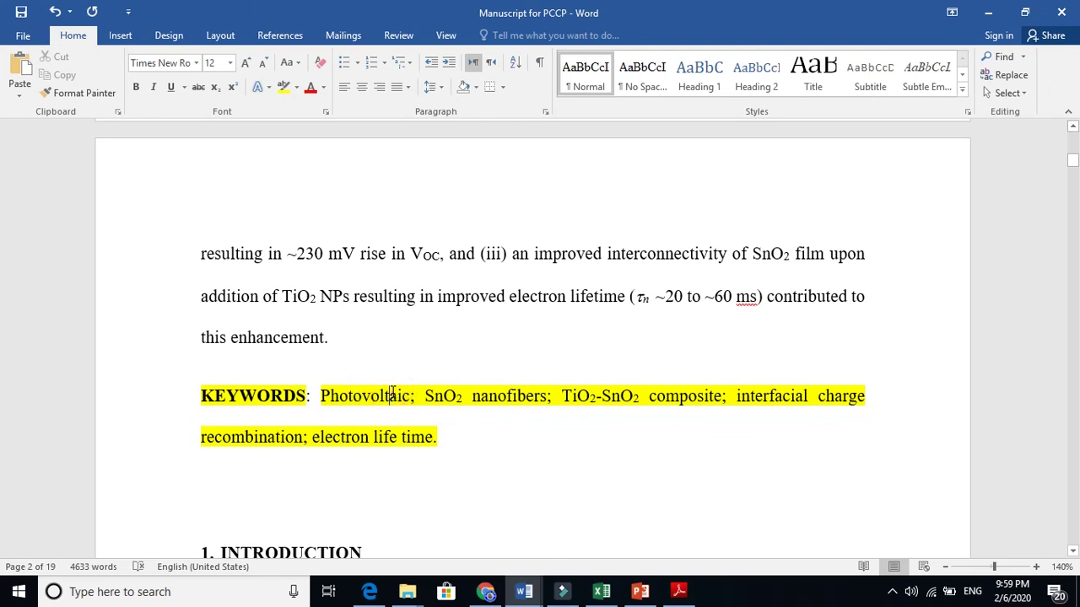